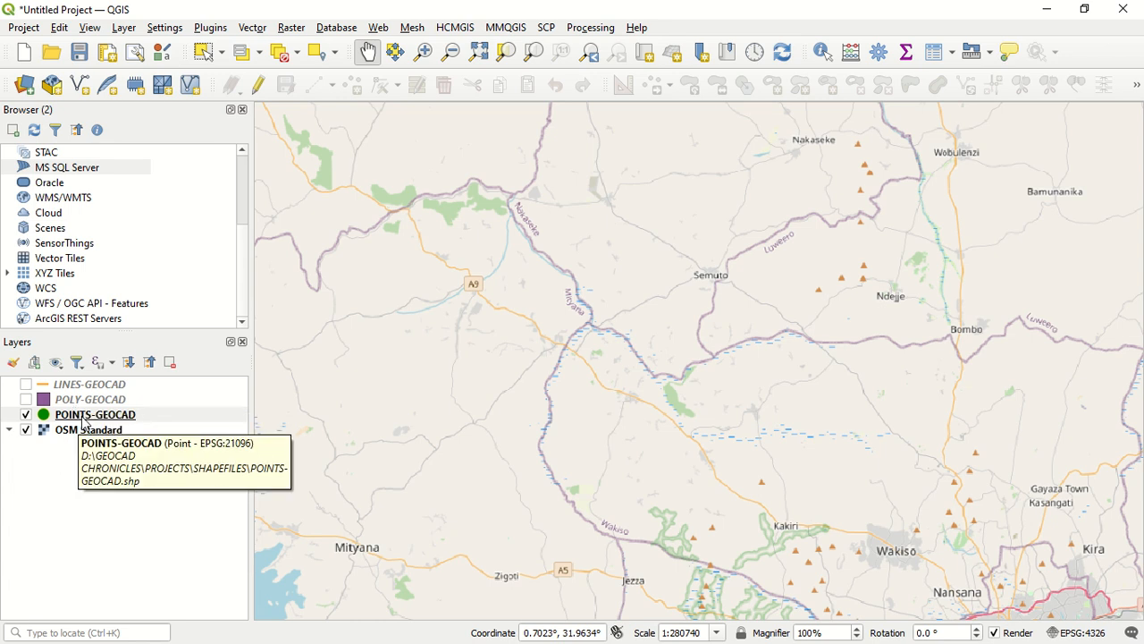
Open the symbology properties of the POINTS-GEOCAD layer
{"action": "right_click", "coordinate": [85, 418]}
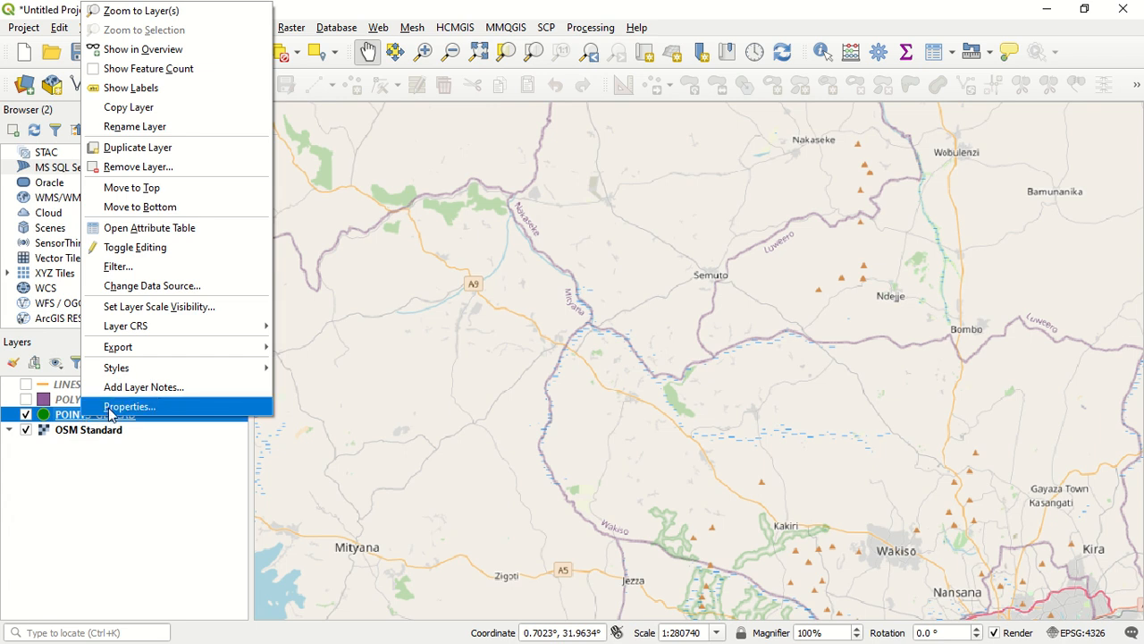
{"action": "left_click", "coordinate": [99, 458]}
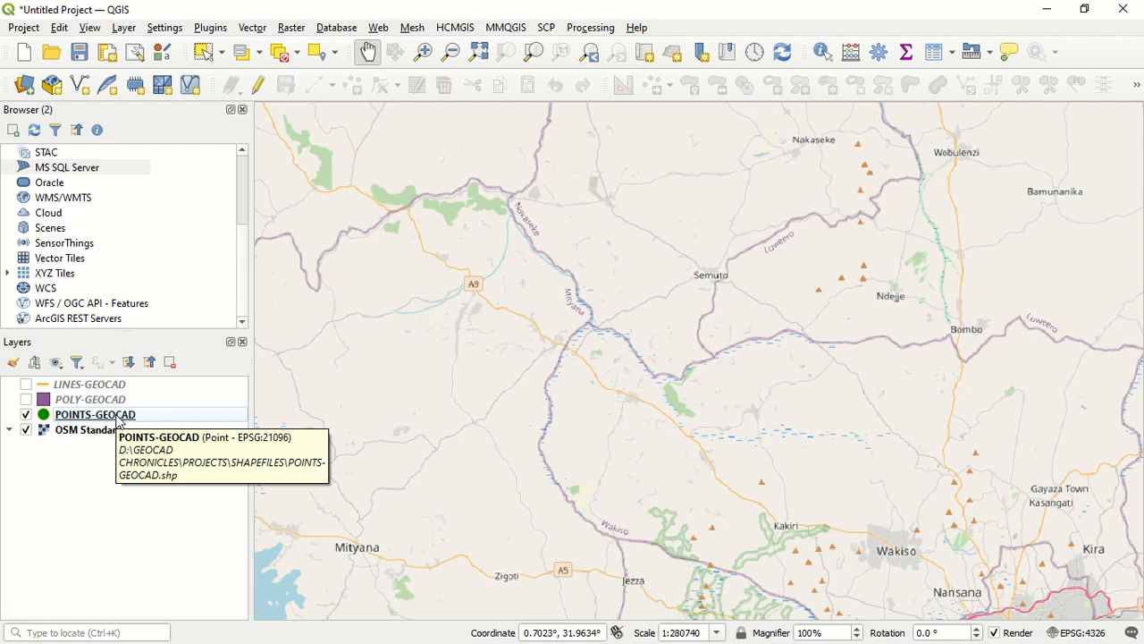
{"action": "left_click", "coordinate": [119, 418]}
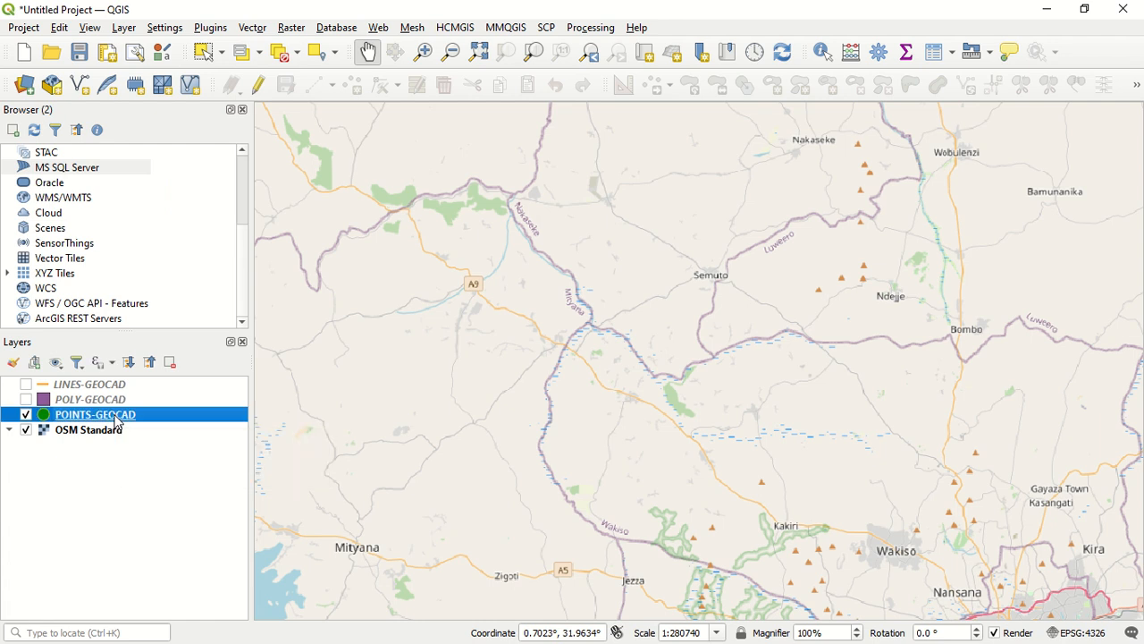
{"action": "right_click", "coordinate": [119, 418]}
{"action": "left_click", "coordinate": [123, 408]}
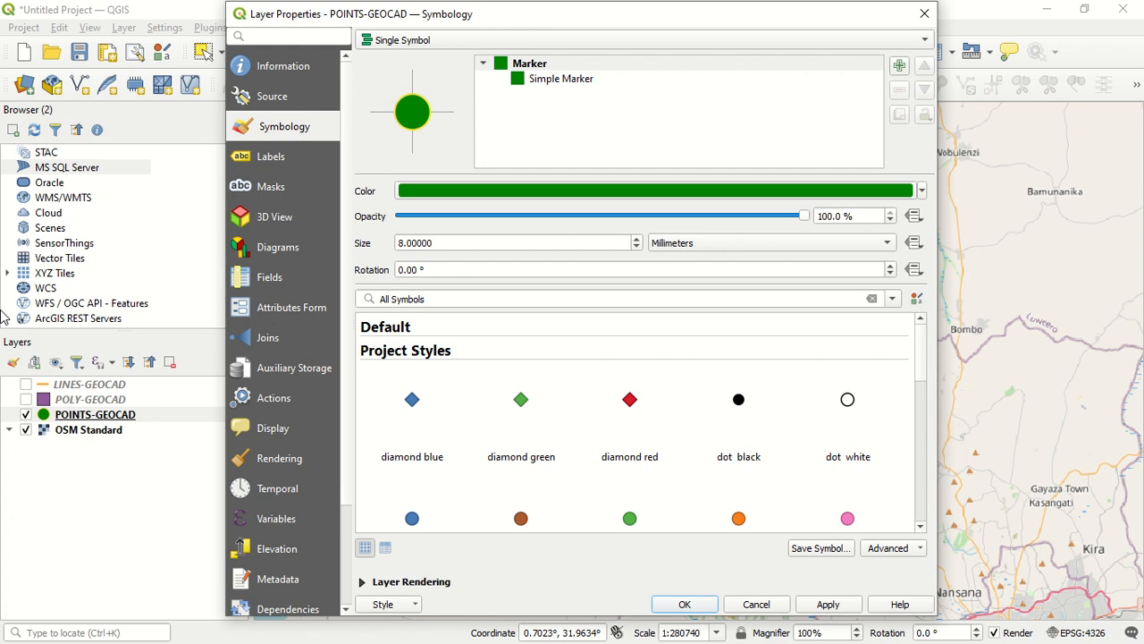
Try the diamond red preset symbol on the marker and replace it with diamond green
{"action": "scroll", "coordinate": [447, 387], "scroll_direction": "down", "scroll_amount": 10}
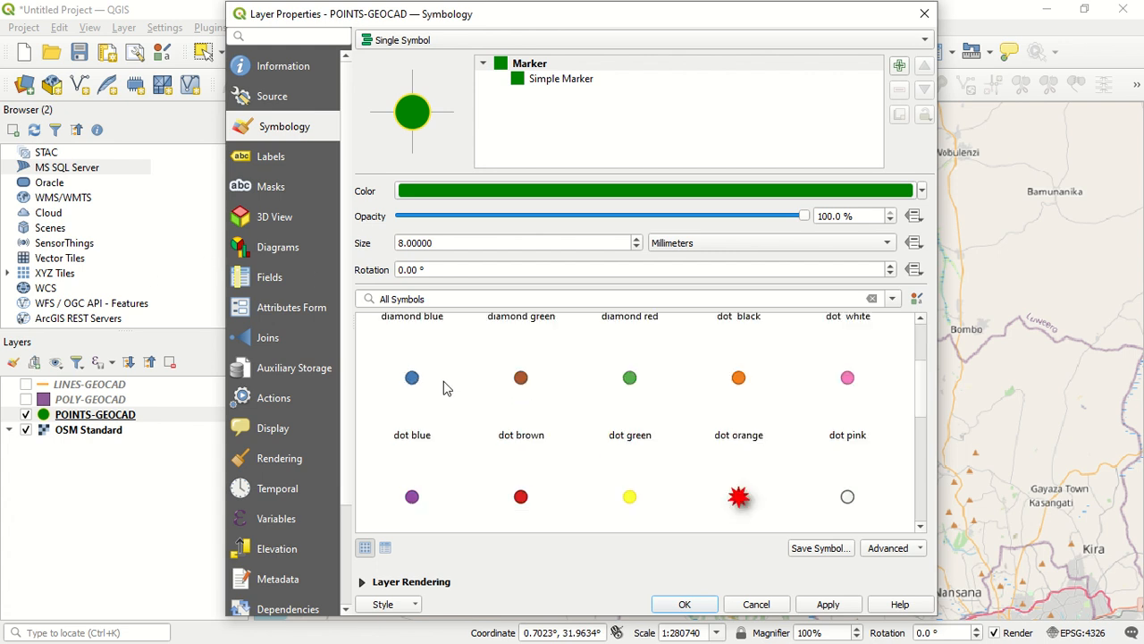
{"action": "scroll", "coordinate": [465, 389], "scroll_direction": "up", "scroll_amount": 10}
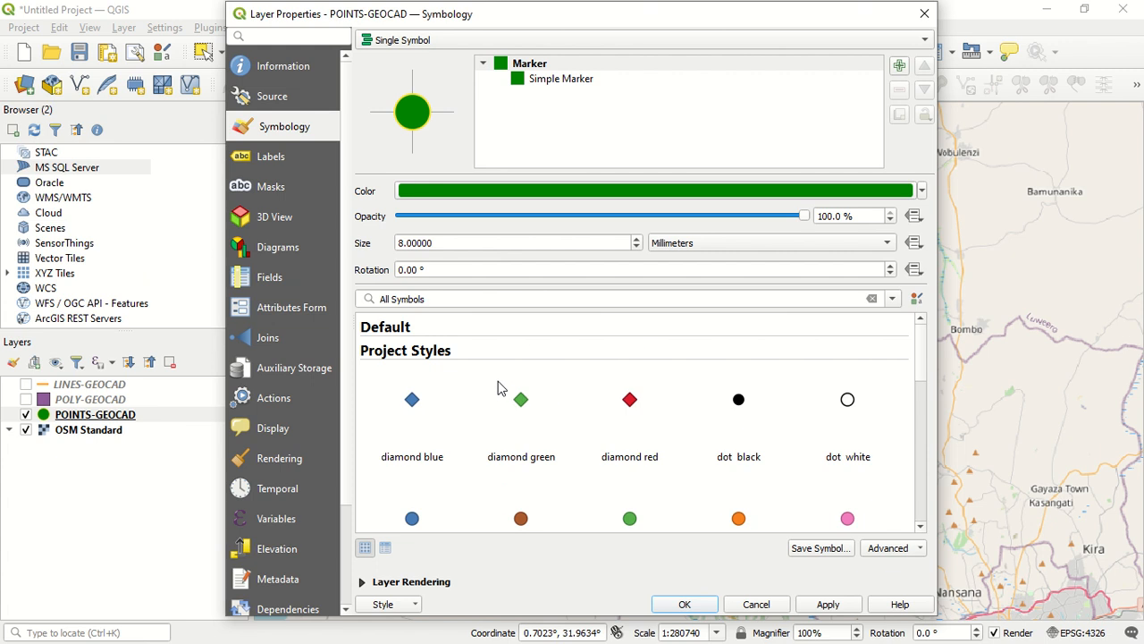
{"action": "left_click", "coordinate": [655, 64]}
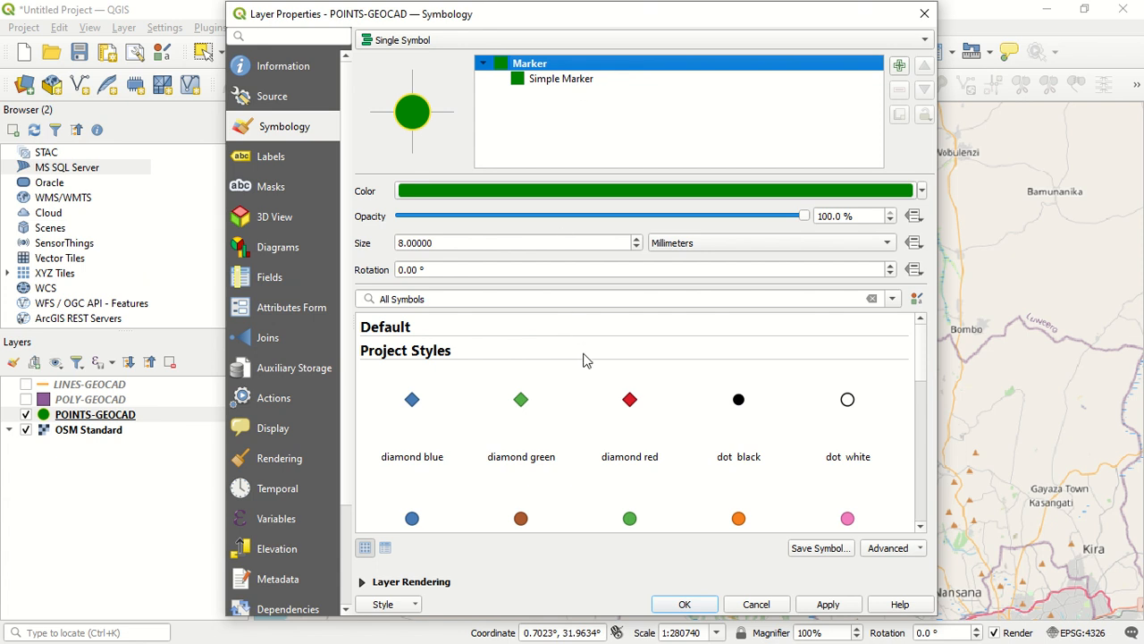
{"action": "left_click", "coordinate": [592, 400]}
{"action": "scroll", "coordinate": [510, 388], "scroll_direction": "down", "scroll_amount": 5}
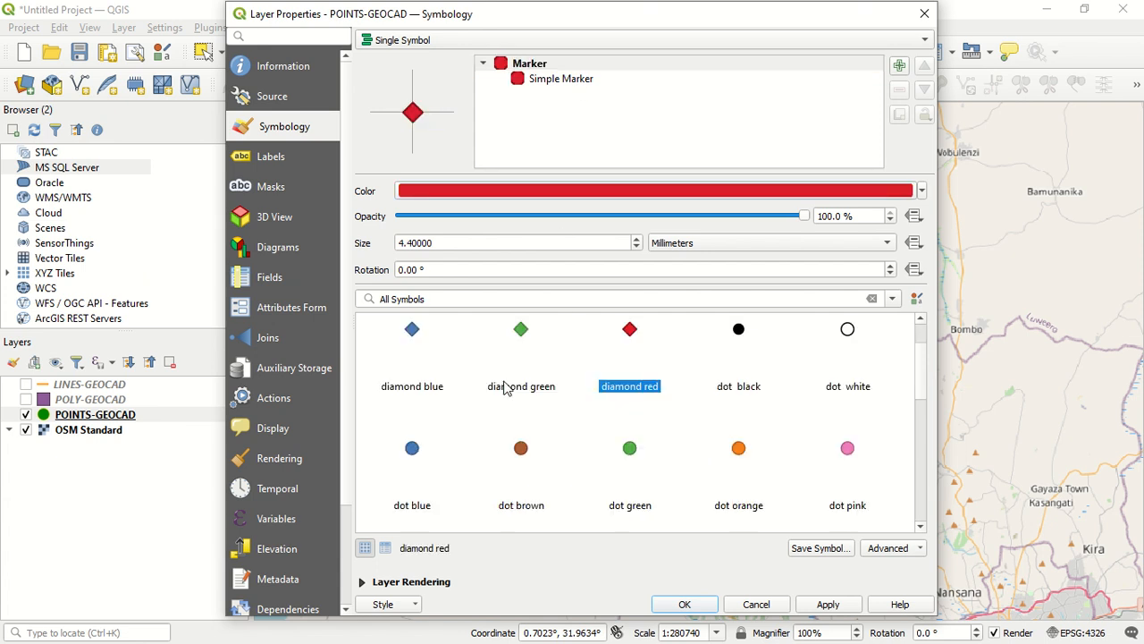
{"action": "scroll", "coordinate": [505, 386], "scroll_direction": "down", "scroll_amount": 1}
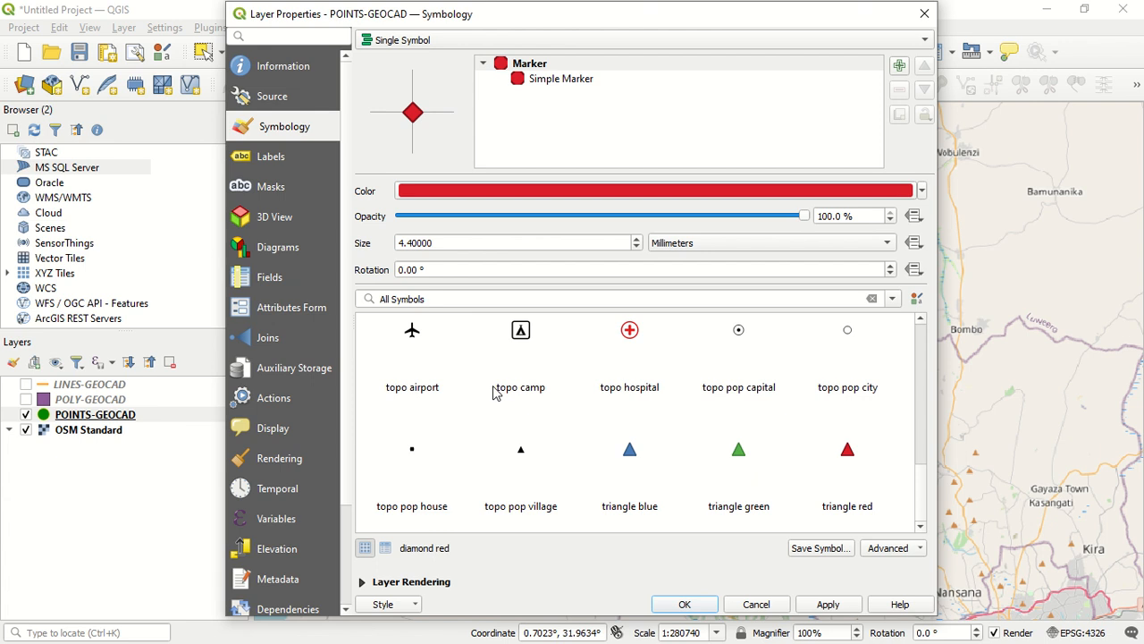
{"action": "scroll", "coordinate": [517, 403], "scroll_direction": "up", "scroll_amount": 6}
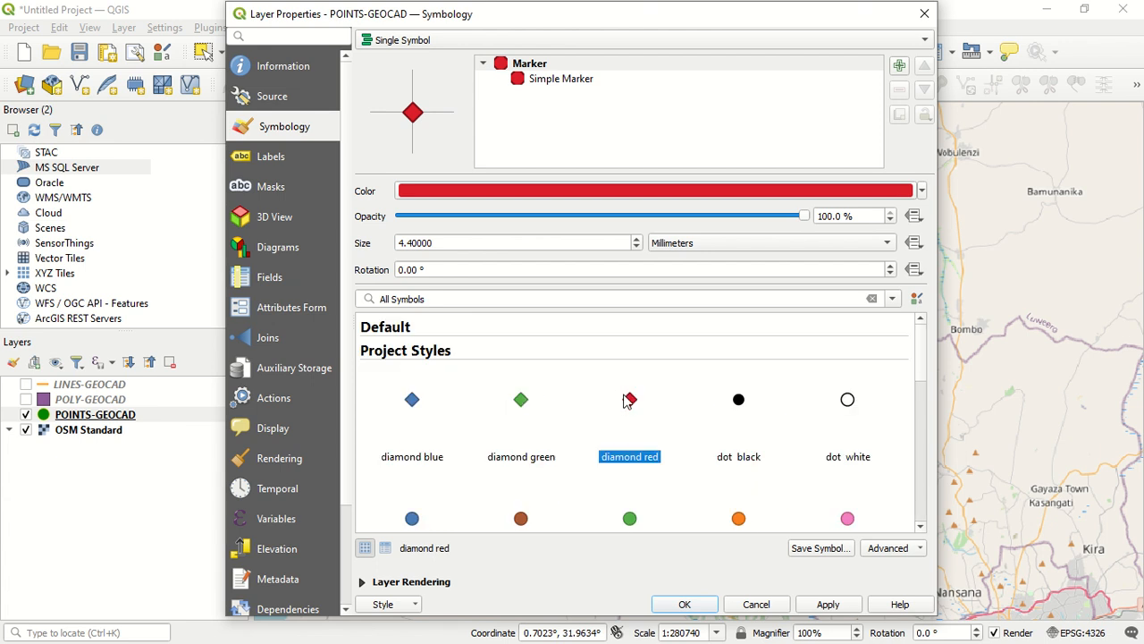
{"action": "left_click", "coordinate": [521, 401]}
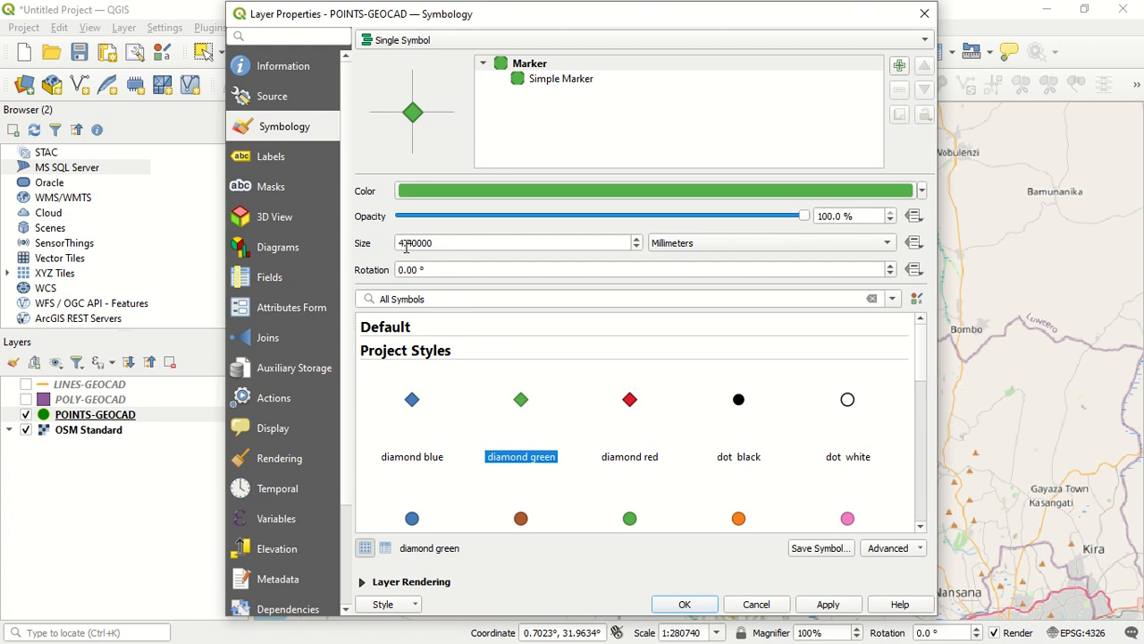
Recolor the diamond marker to a dark pink using the color wheel
{"action": "left_click", "coordinate": [922, 191]}
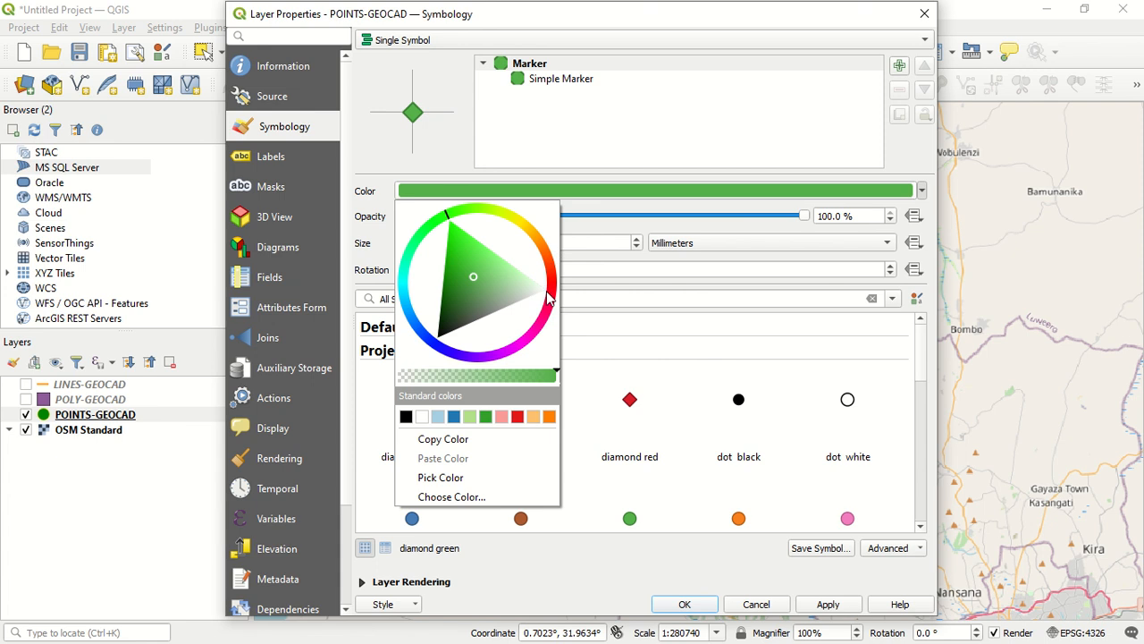
{"action": "left_click_drag", "start_coordinate": [548, 299], "coordinate": [539, 325]}
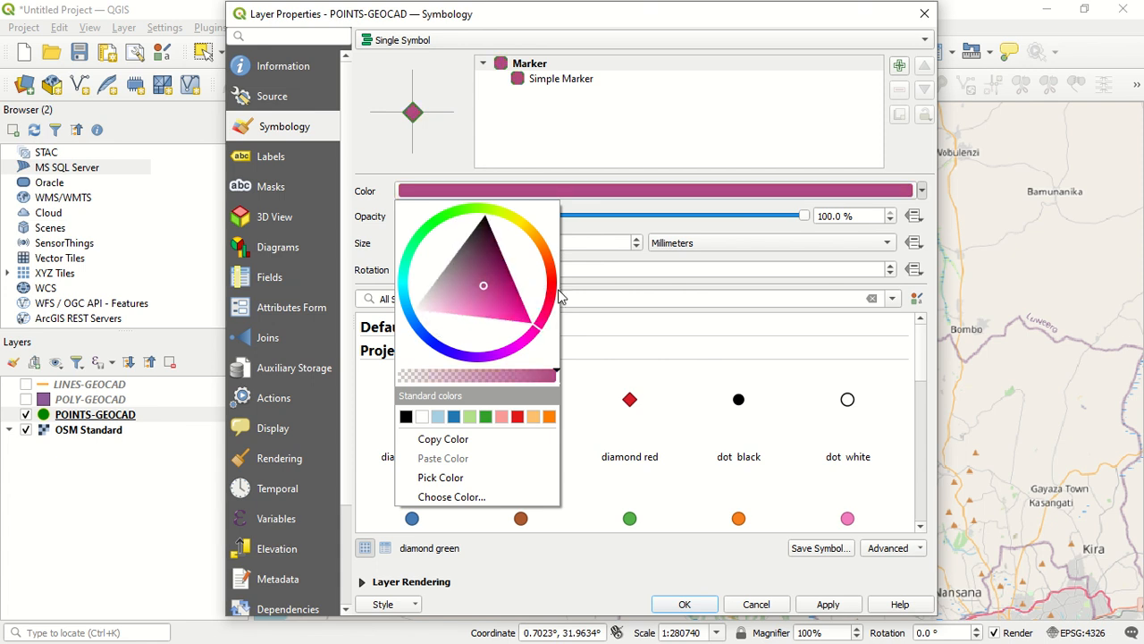
{"action": "left_click", "coordinate": [663, 232]}
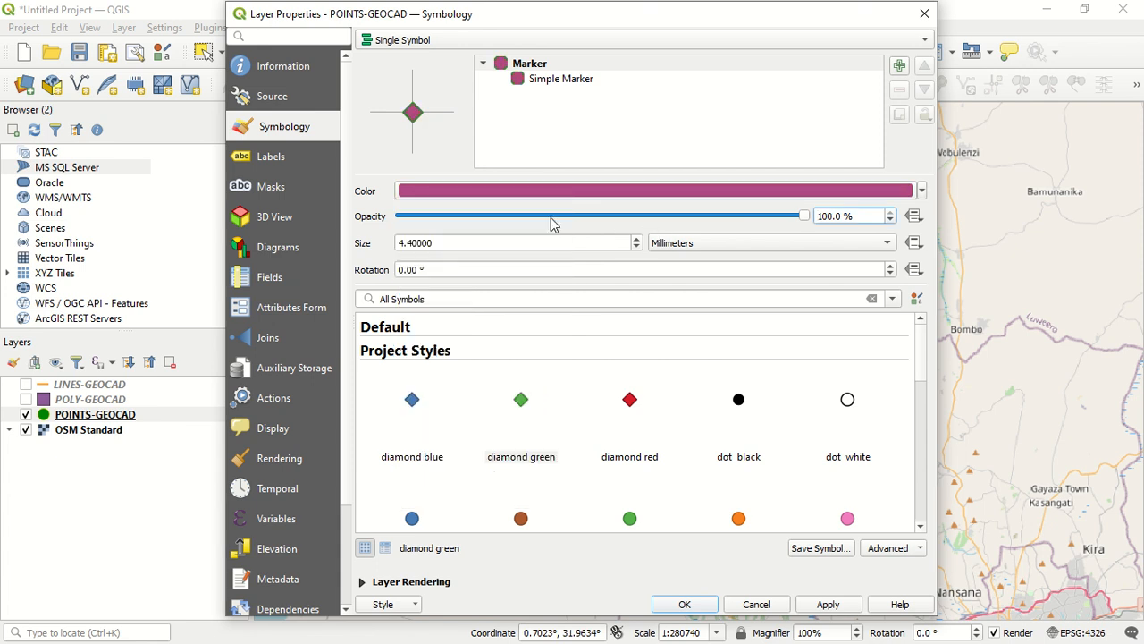
Try marker opacities of 37.1 % and 78.8 %, and set the opacity back to 100 %
{"action": "left_click", "coordinate": [549, 220]}
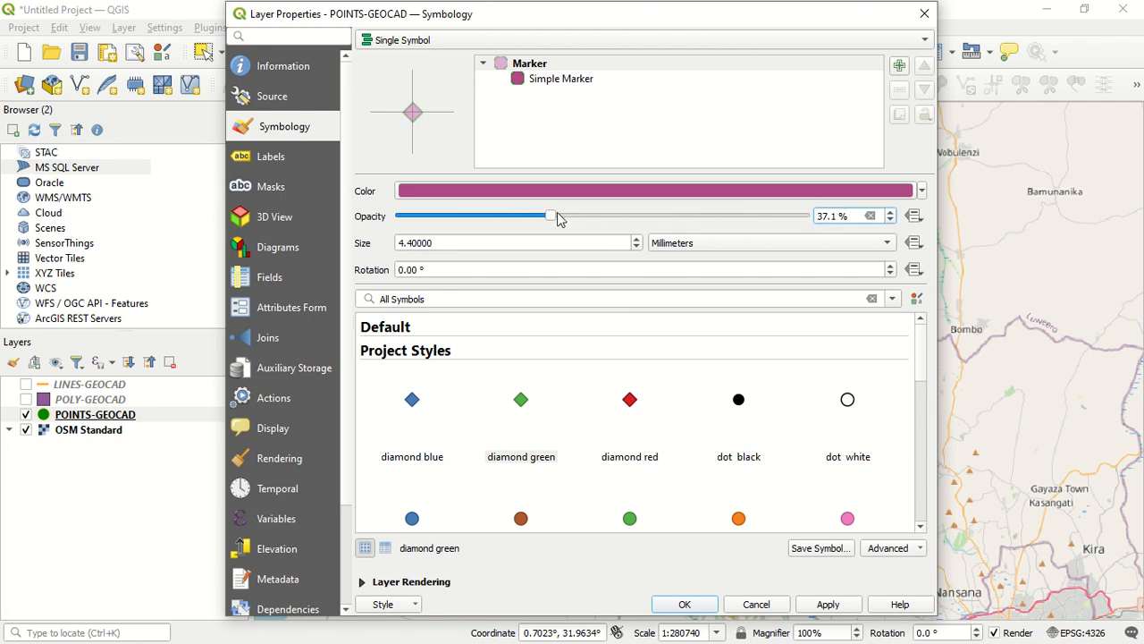
{"action": "left_click", "coordinate": [543, 220]}
{"action": "left_click_drag", "start_coordinate": [549, 220], "coordinate": [719, 216]}
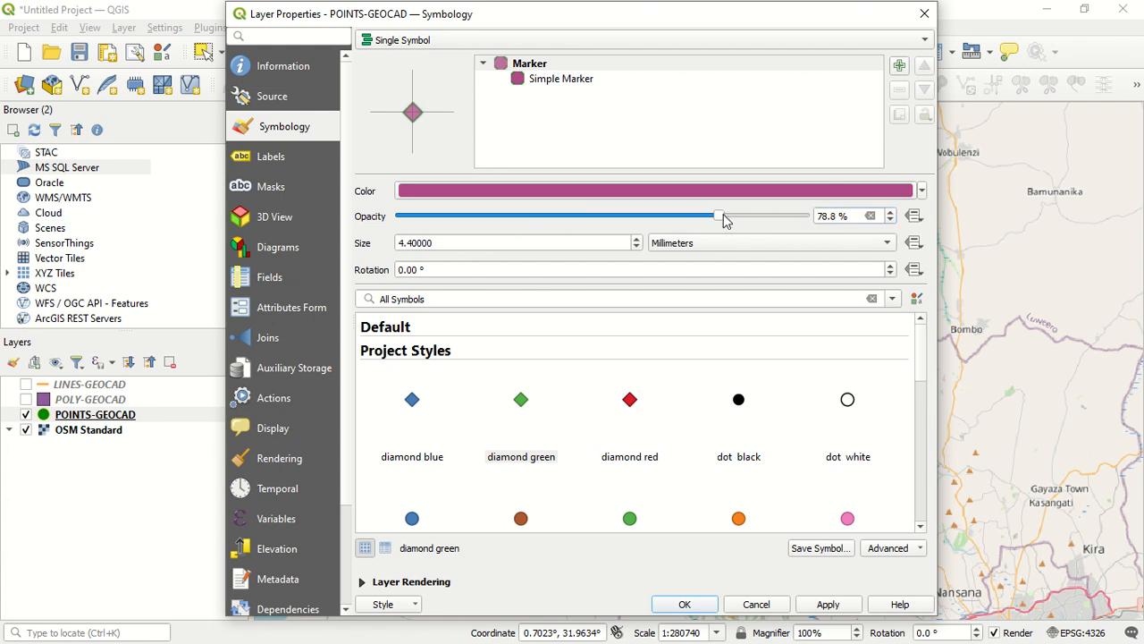
{"action": "left_click_drag", "start_coordinate": [725, 219], "coordinate": [833, 217]}
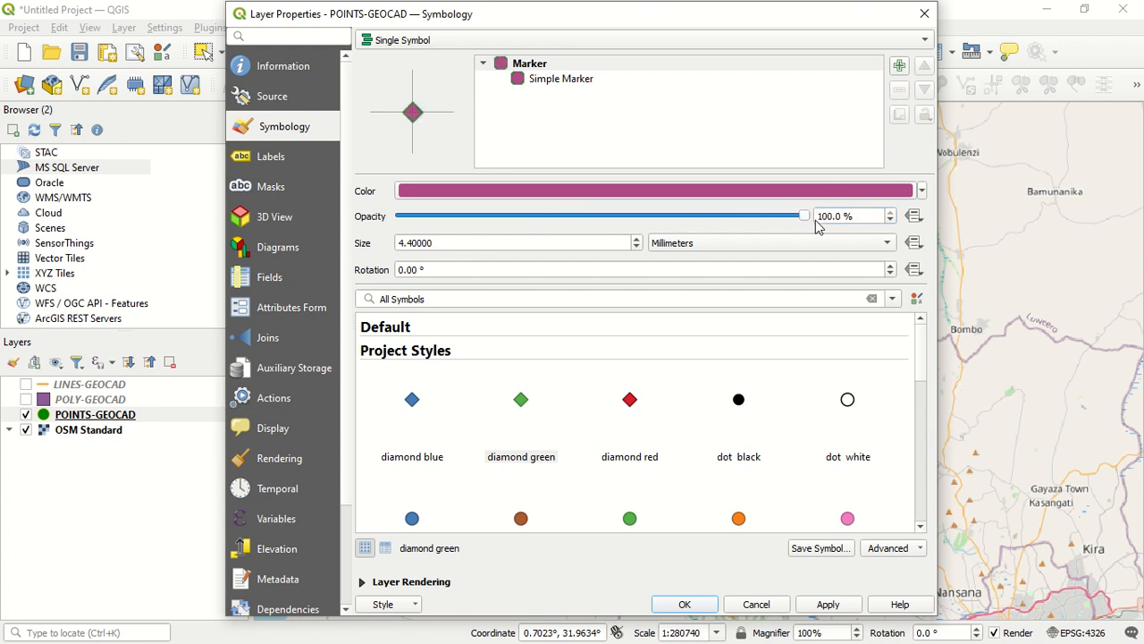
Filter the preset symbols to the Grayscale group, switching the marker to dot black
{"action": "left_click", "coordinate": [892, 300]}
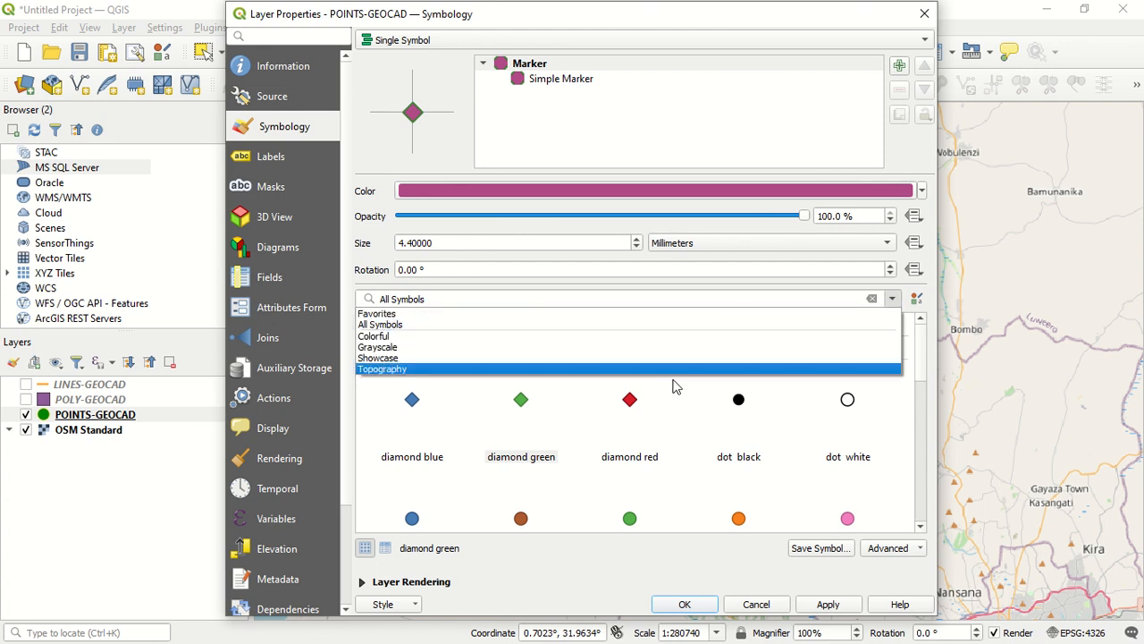
{"action": "left_click", "coordinate": [672, 348]}
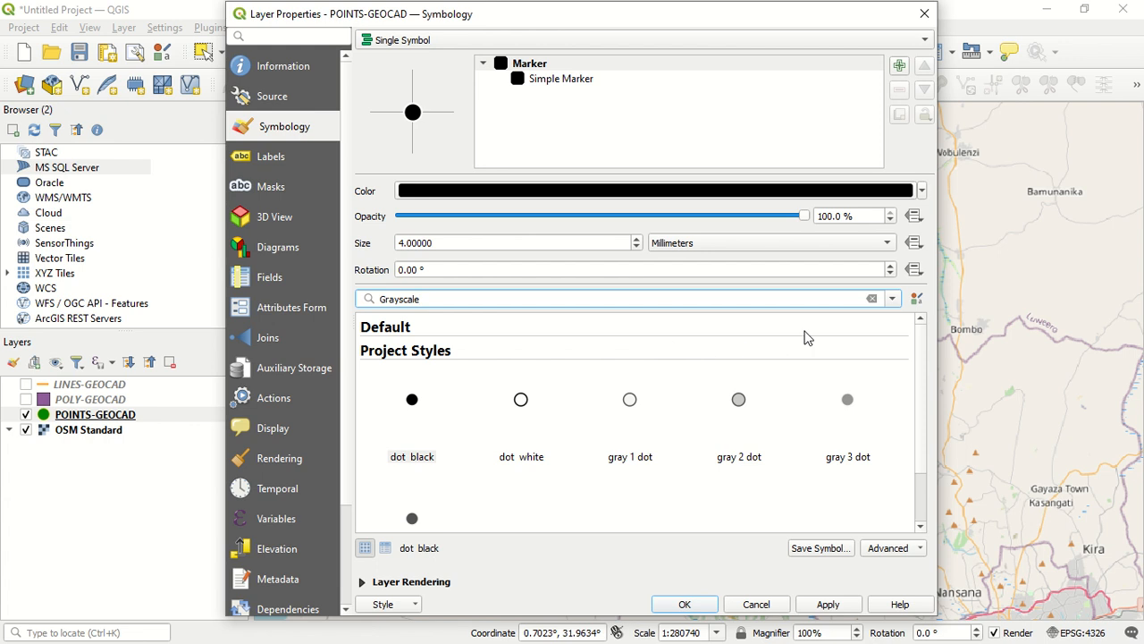
Look through the preset symbols in the Showcase and Topography groups
{"action": "left_click", "coordinate": [893, 299]}
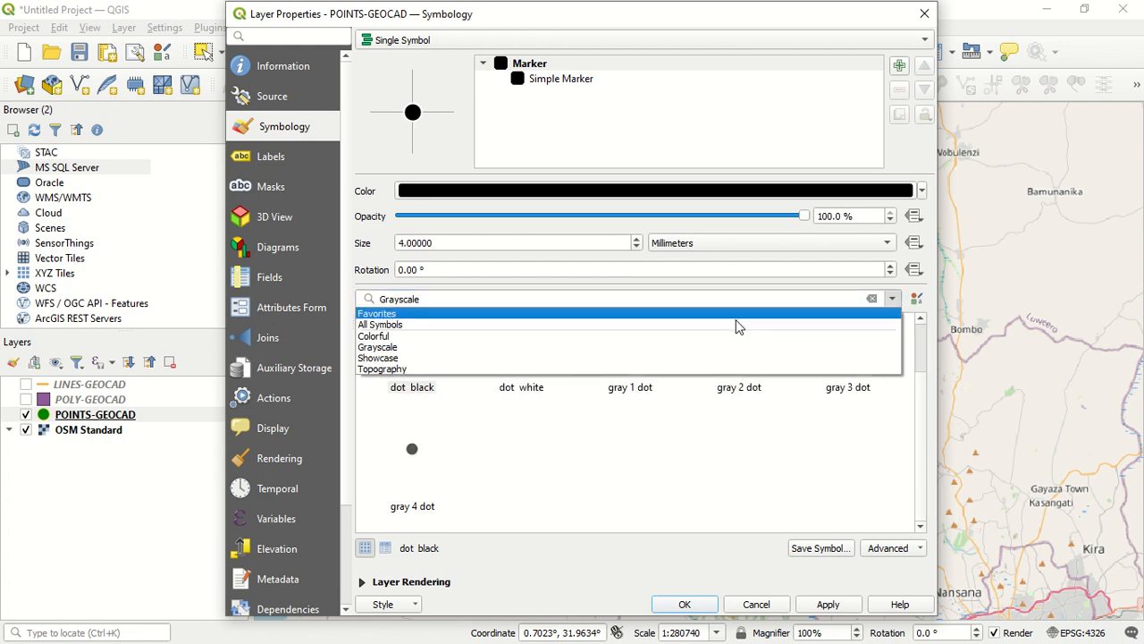
{"action": "left_click", "coordinate": [646, 359]}
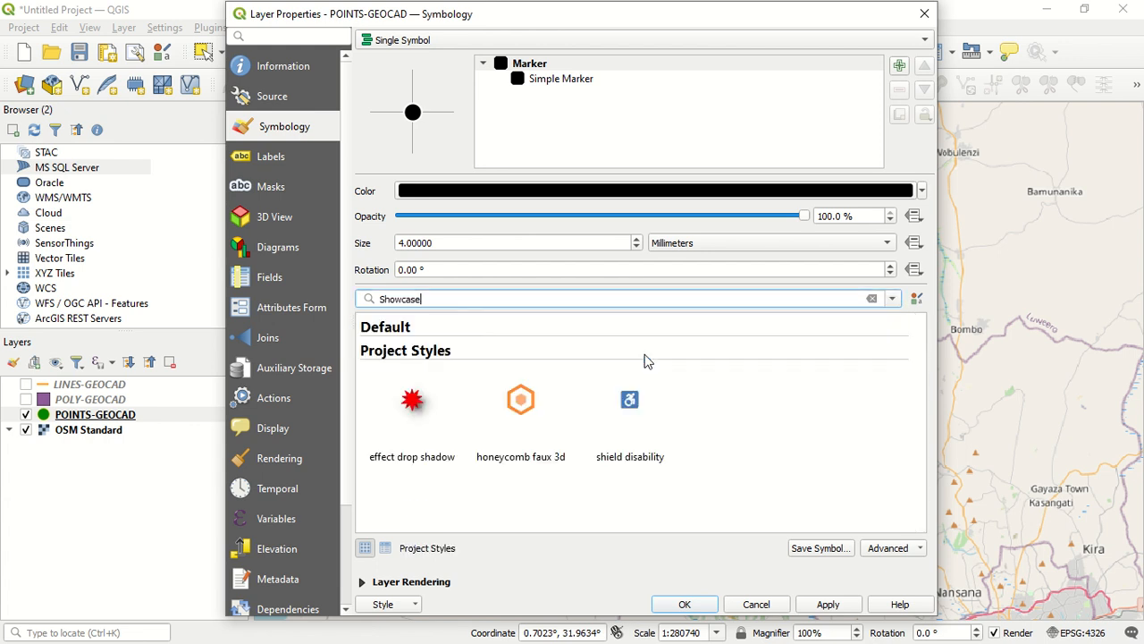
{"action": "left_click", "coordinate": [893, 300]}
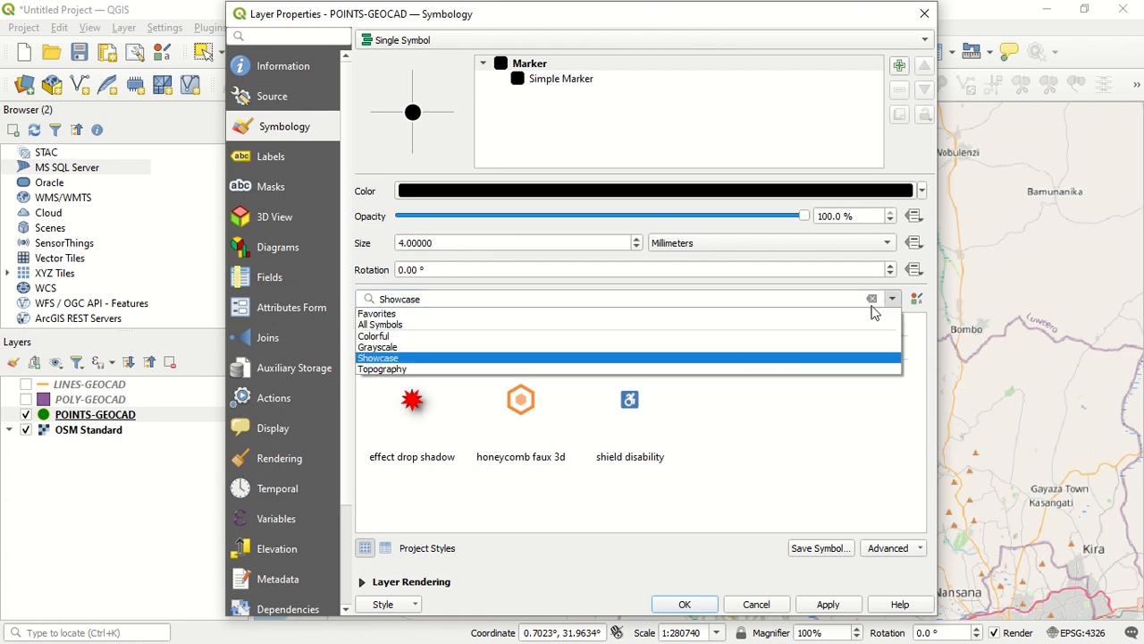
{"action": "left_click", "coordinate": [709, 372]}
{"action": "scroll", "coordinate": [681, 400], "scroll_direction": "down", "scroll_amount": 1}
{"action": "scroll", "coordinate": [684, 396], "scroll_direction": "up", "scroll_amount": 1}
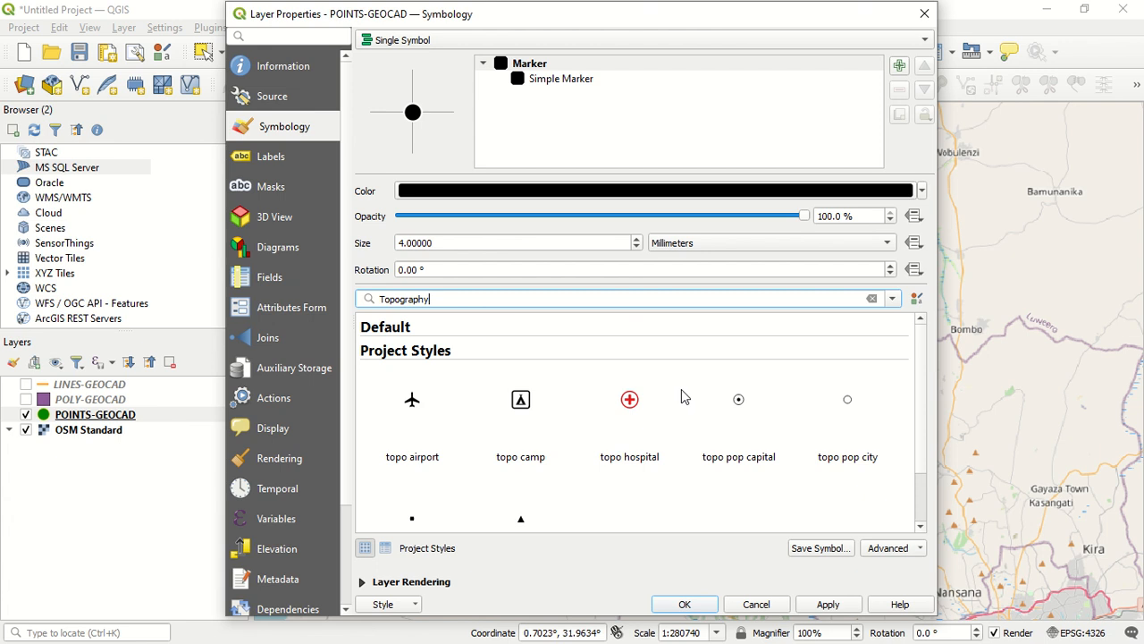
{"action": "scroll", "coordinate": [685, 396], "scroll_direction": "down", "scroll_amount": 1}
List all preset symbols again and apply the black dot marker to the POINTS-GEOCAD layer
{"action": "left_click", "coordinate": [893, 300]}
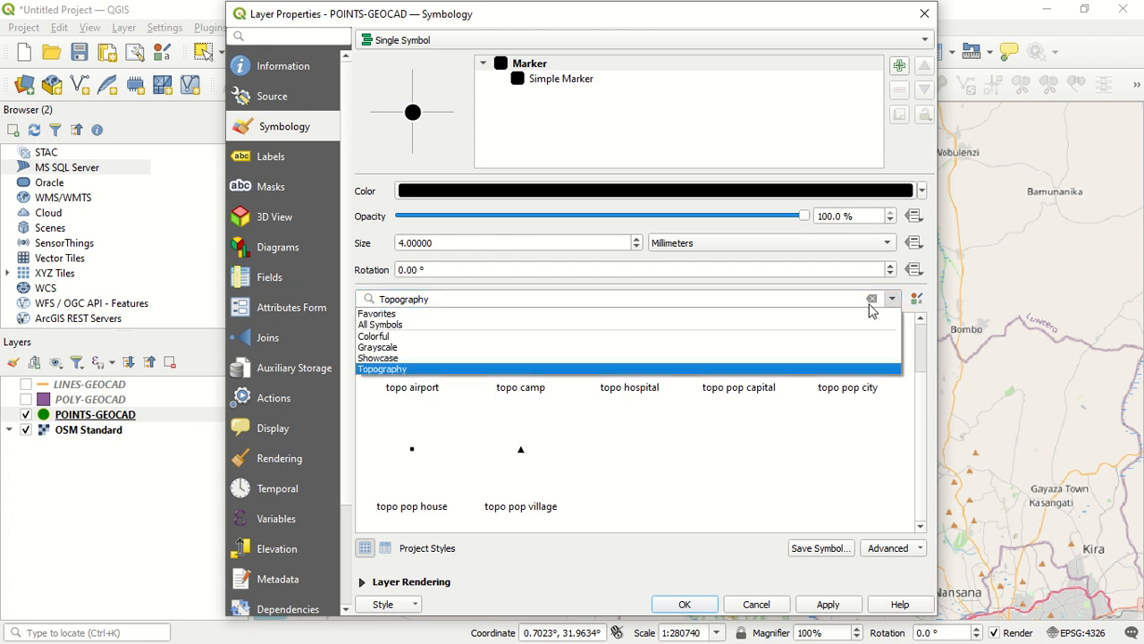
{"action": "left_click", "coordinate": [658, 325]}
{"action": "scroll", "coordinate": [600, 374], "scroll_direction": "down", "scroll_amount": 5}
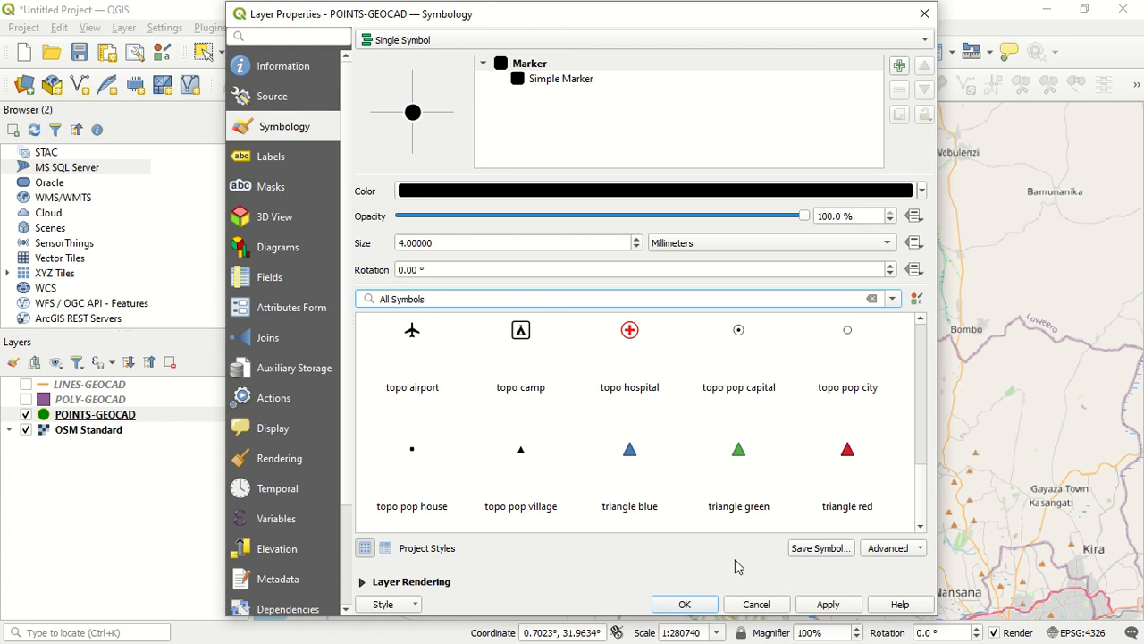
{"action": "left_click", "coordinate": [816, 606]}
{"action": "left_click", "coordinate": [683, 604]}
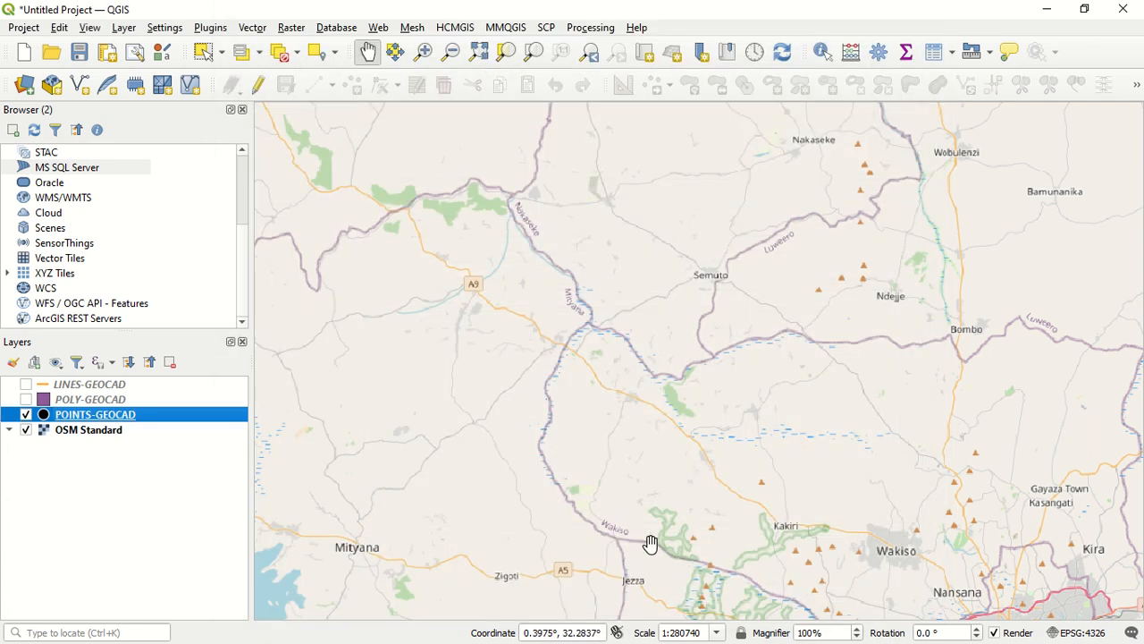
Examine the map around Kampala at a scale of about 1:70378
{"action": "left_click_drag", "start_coordinate": [759, 421], "coordinate": [480, 220]}
{"action": "scroll", "coordinate": [509, 257], "scroll_direction": "down", "scroll_amount": 2}
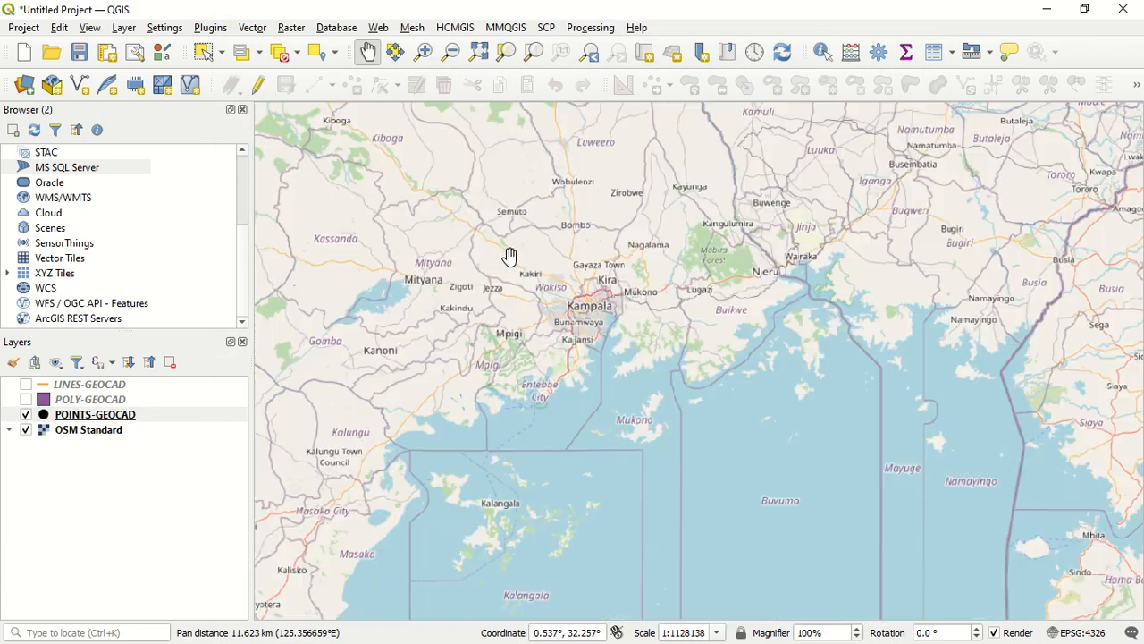
{"action": "scroll", "coordinate": [604, 320], "scroll_direction": "up", "scroll_amount": 2}
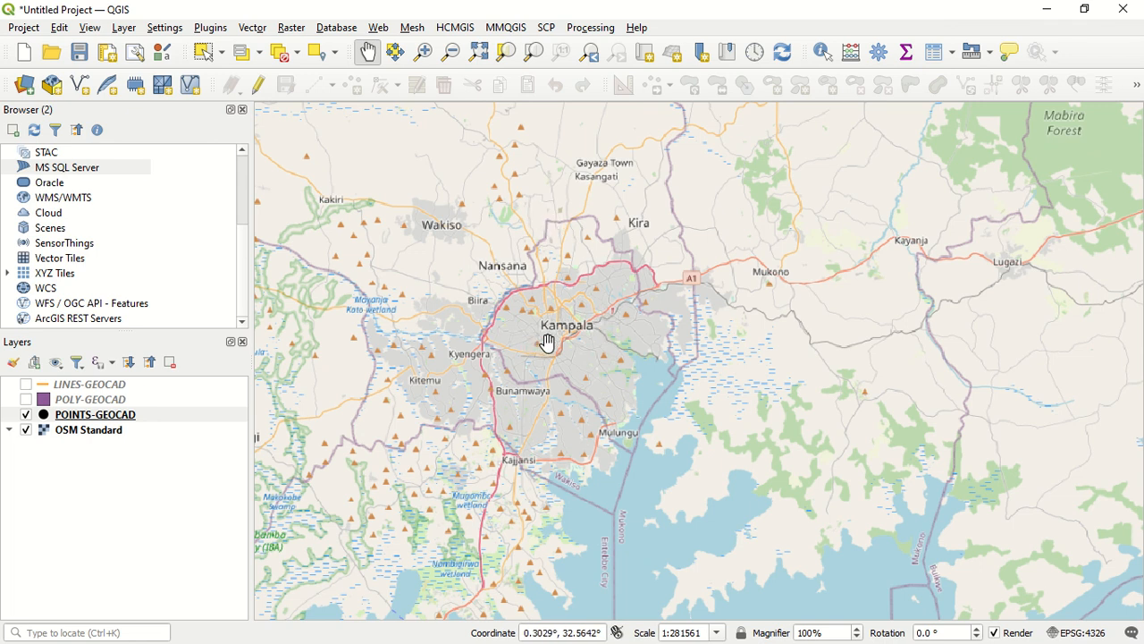
{"action": "scroll", "coordinate": [547, 342], "scroll_direction": "up", "scroll_amount": 1}
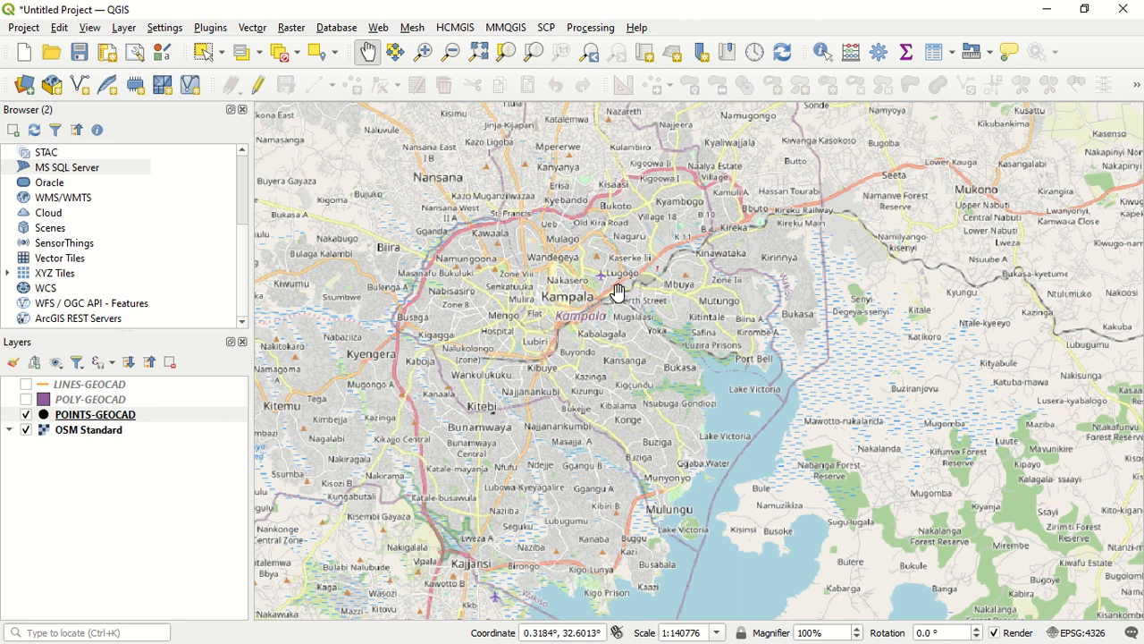
{"action": "scroll", "coordinate": [722, 266], "scroll_direction": "up", "scroll_amount": 1}
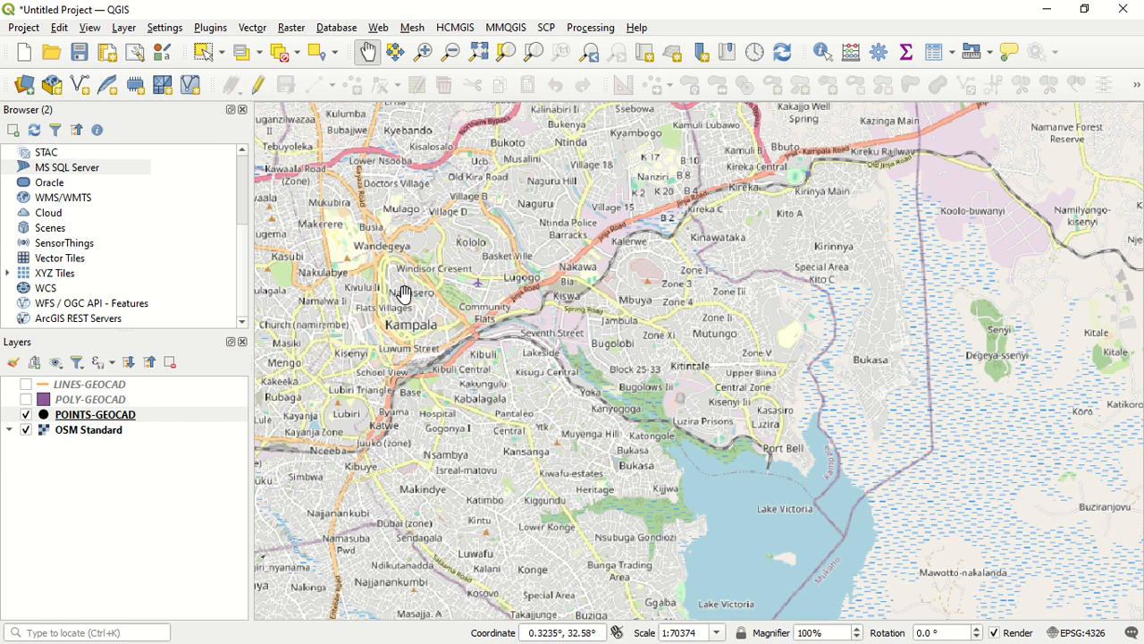
{"action": "scroll", "coordinate": [418, 299], "scroll_direction": "down", "scroll_amount": 1}
{"action": "scroll", "coordinate": [587, 304], "scroll_direction": "down", "scroll_amount": 1}
{"action": "scroll", "coordinate": [515, 310], "scroll_direction": "up", "scroll_amount": 1}
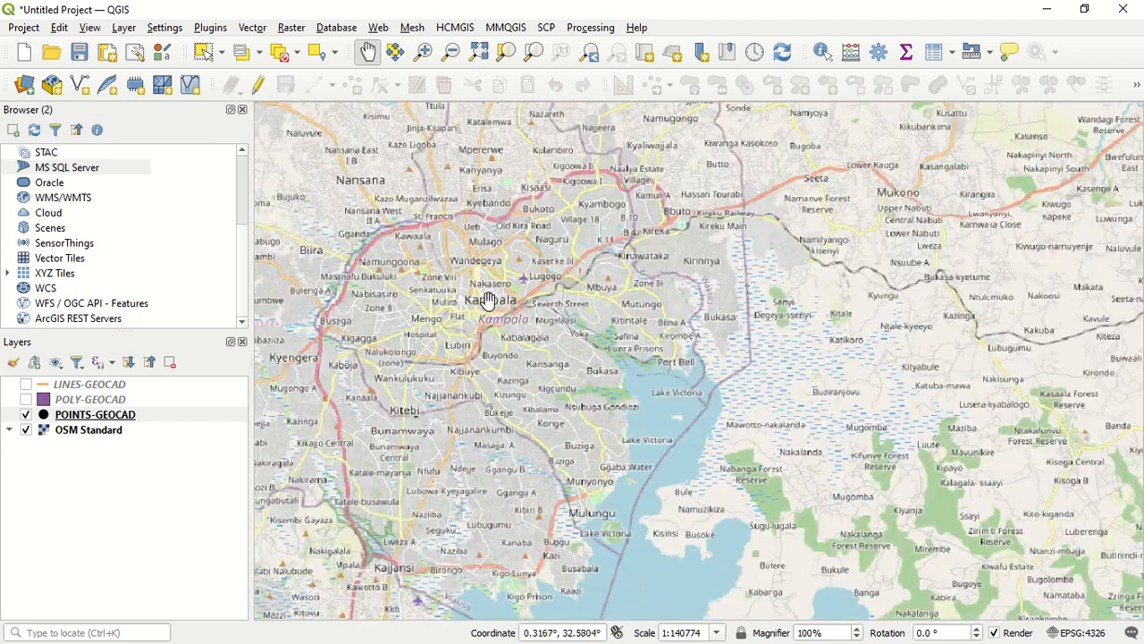
{"action": "scroll", "coordinate": [487, 300], "scroll_direction": "up", "scroll_amount": 1}
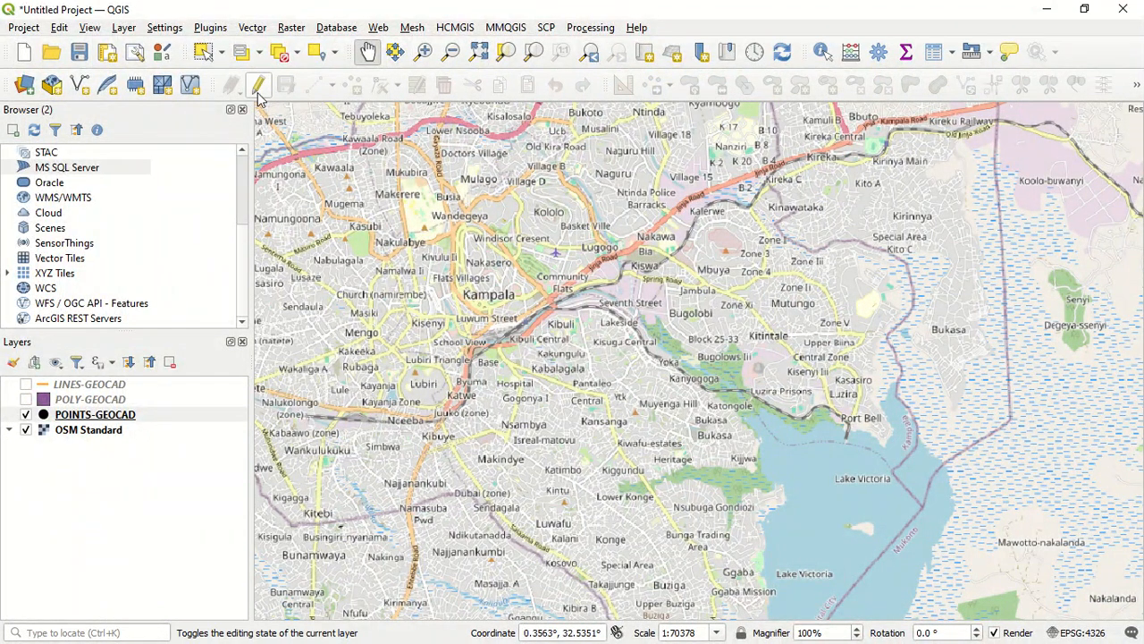
Check the list of available toolbars, and switch editing of the POINTS-GEOCAD layer on and off again
{"action": "right_click", "coordinate": [1090, 55]}
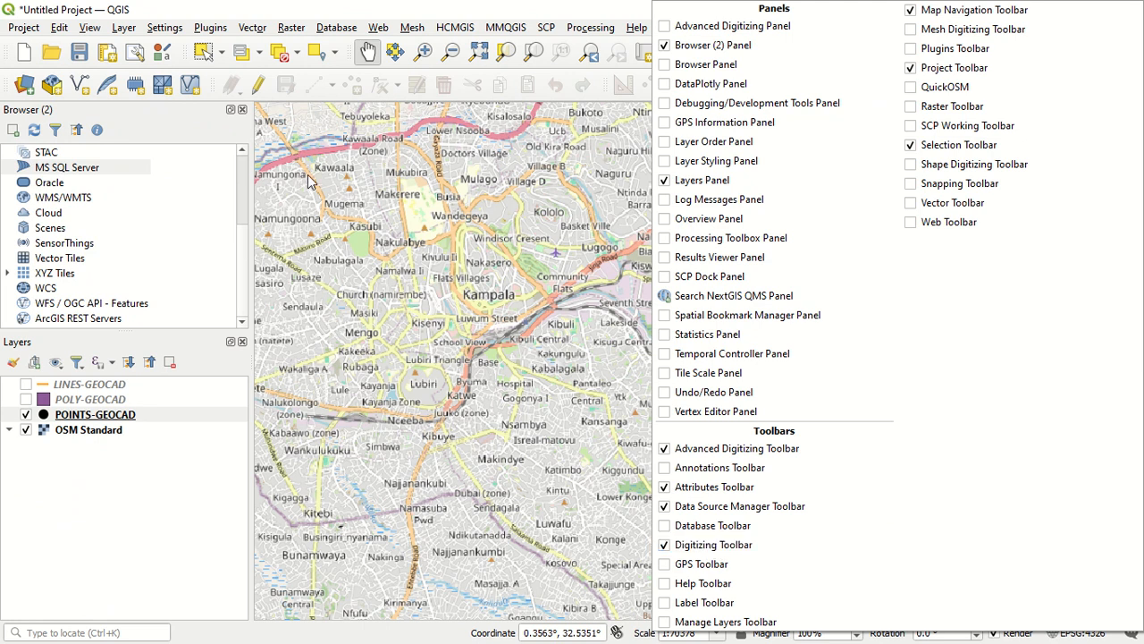
{"action": "left_click", "coordinate": [258, 96]}
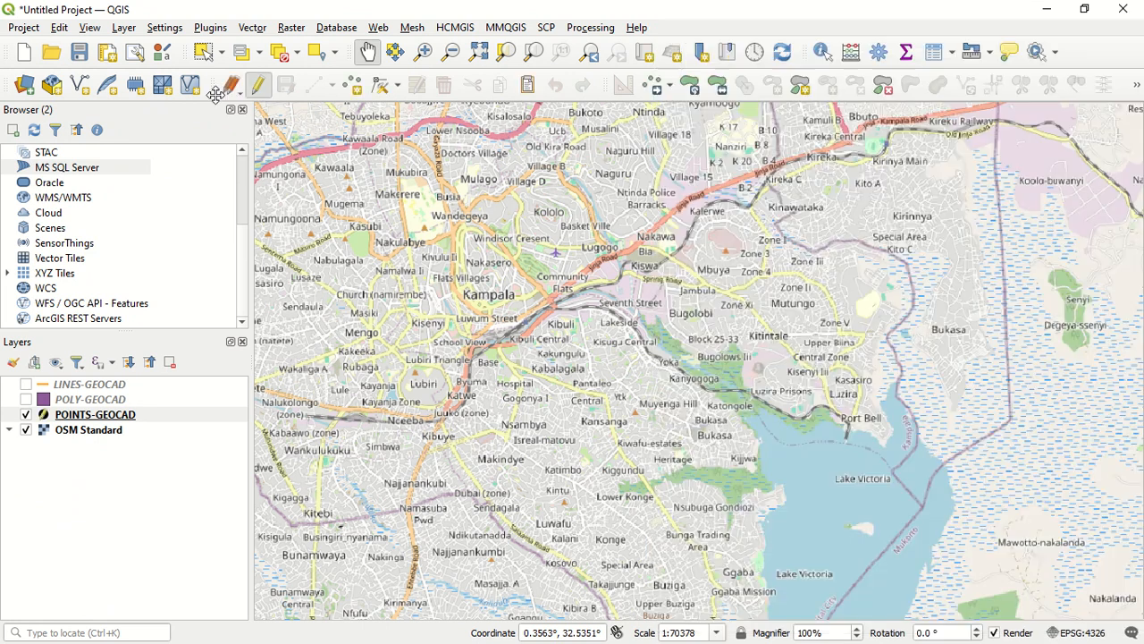
{"action": "left_click_drag", "start_coordinate": [217, 87], "coordinate": [259, 96]}
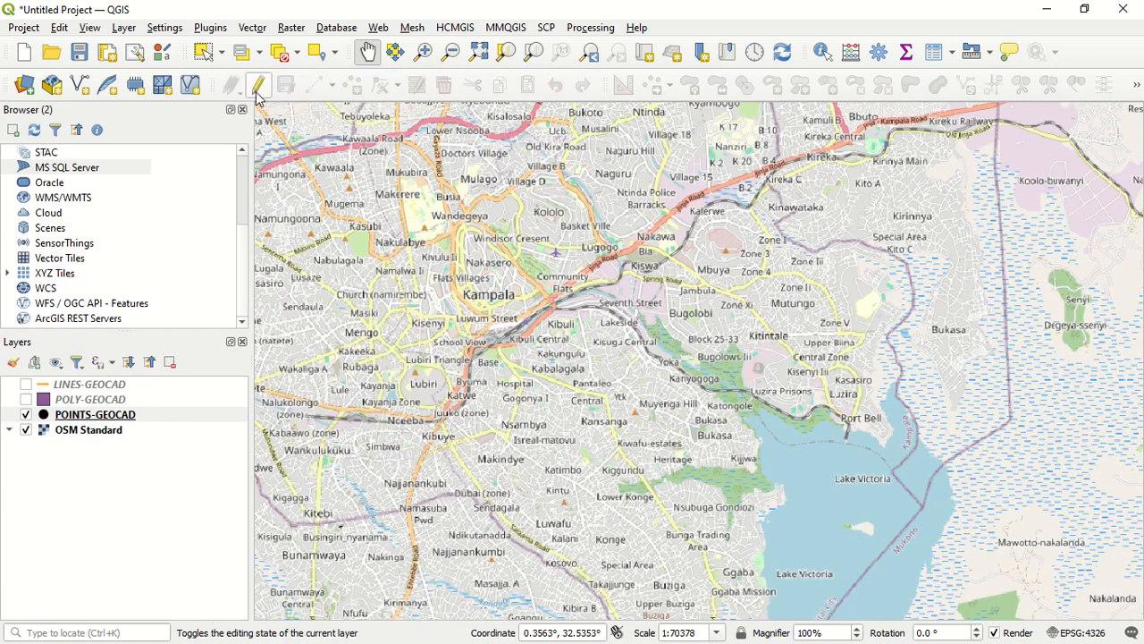
{"action": "left_click", "coordinate": [192, 415]}
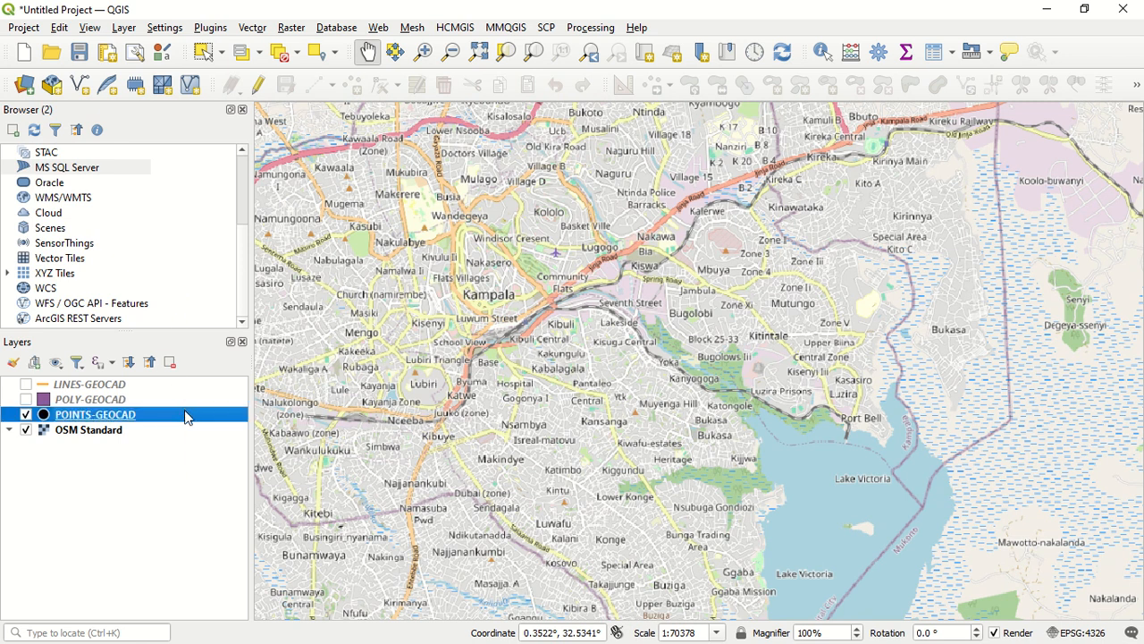
{"action": "right_click", "coordinate": [186, 411]}
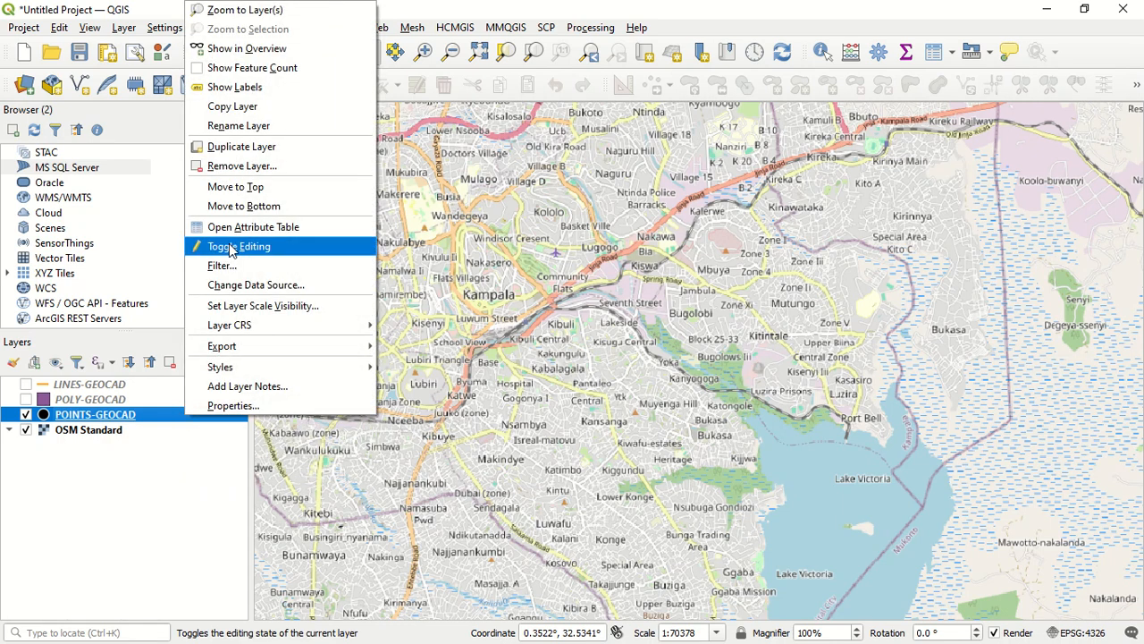
{"action": "left_click", "coordinate": [257, 251]}
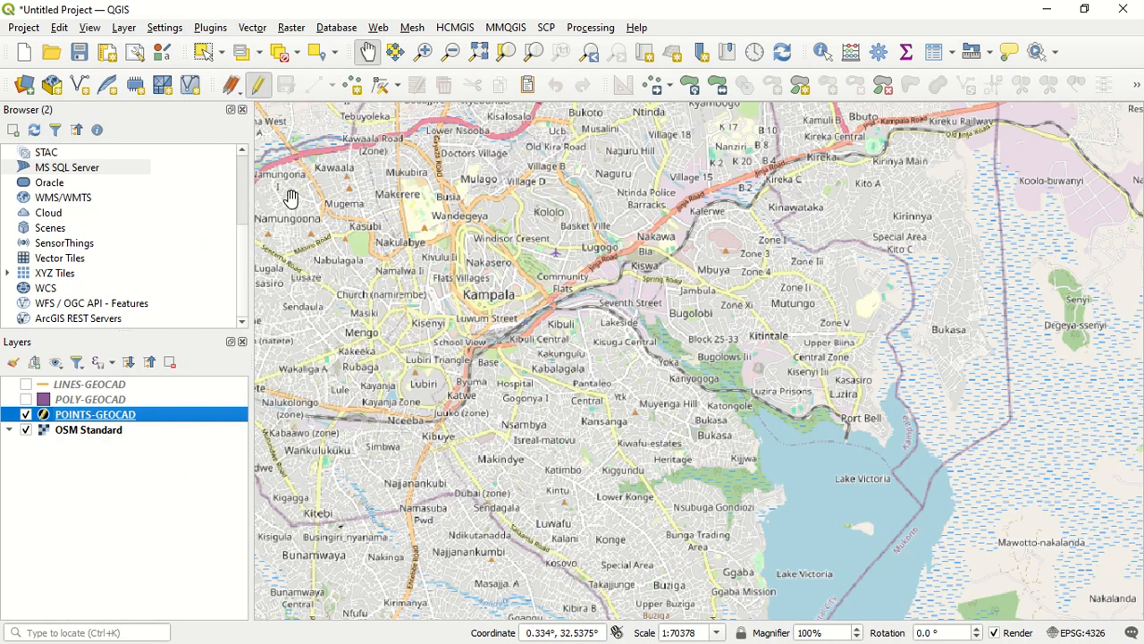
{"action": "left_click_drag", "start_coordinate": [548, 245], "coordinate": [595, 342]}
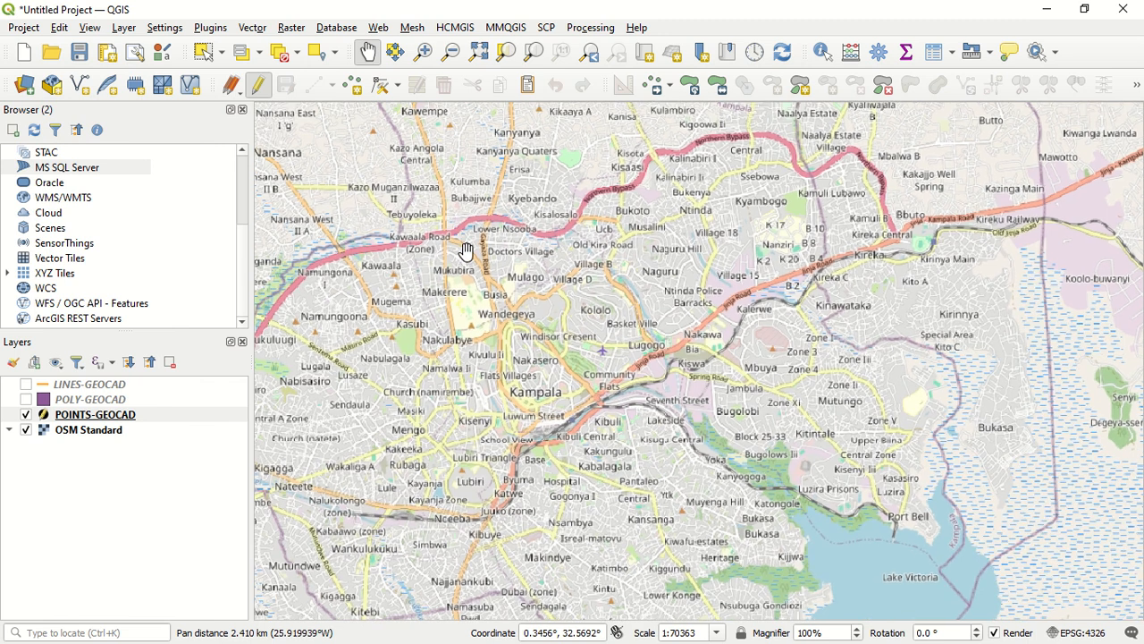
{"action": "left_click_drag", "start_coordinate": [460, 293], "coordinate": [467, 284]}
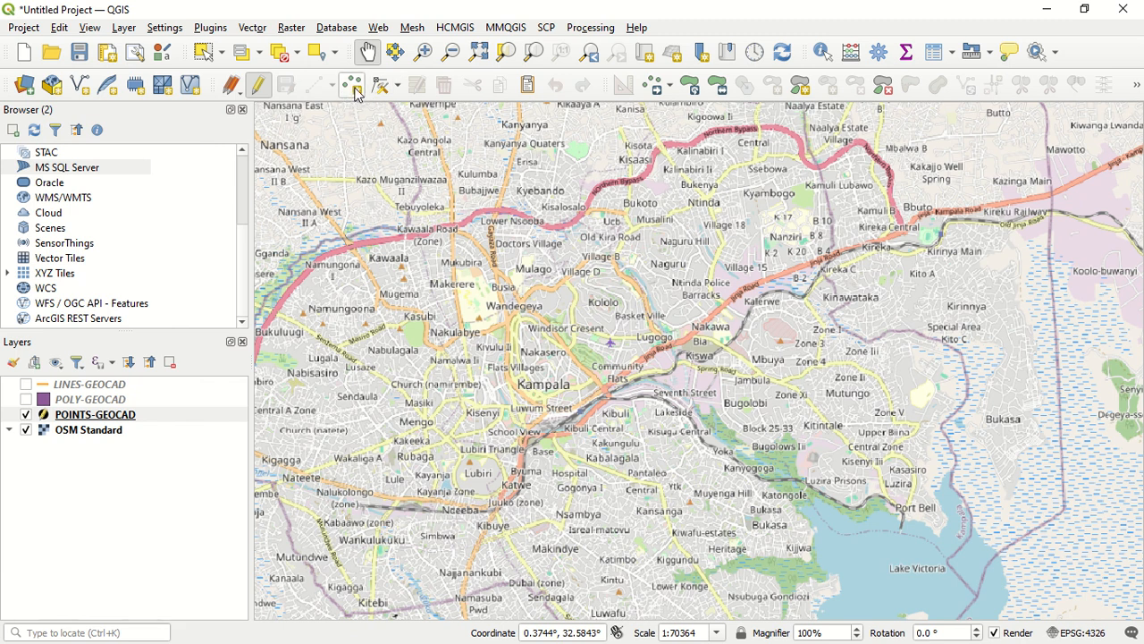
{"action": "right_click", "coordinate": [204, 415]}
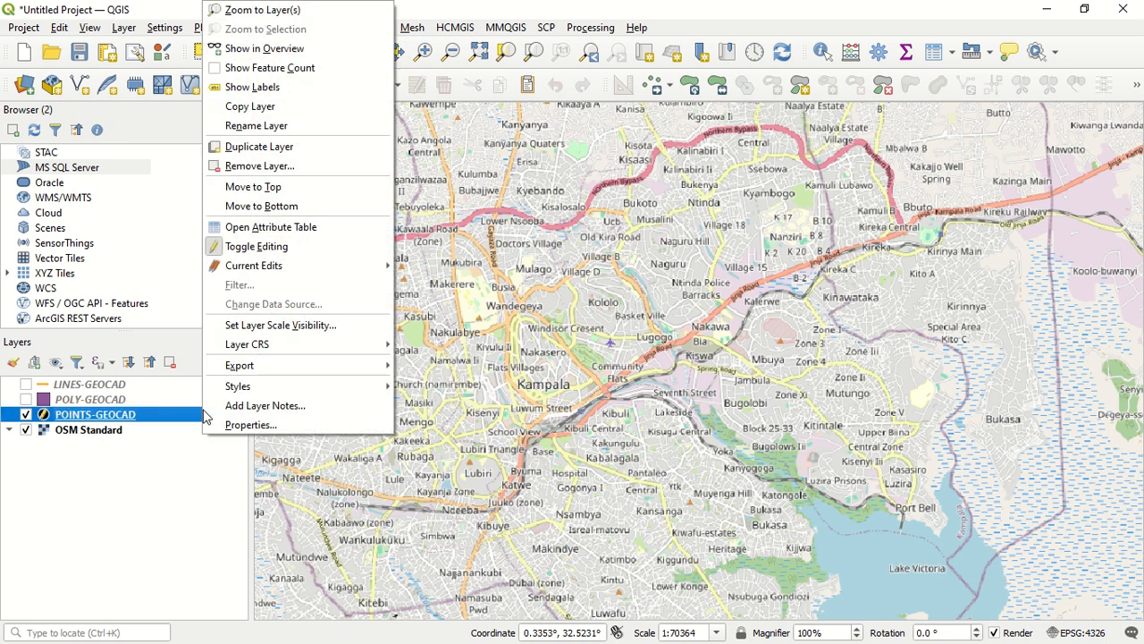
{"action": "left_click", "coordinate": [268, 249]}
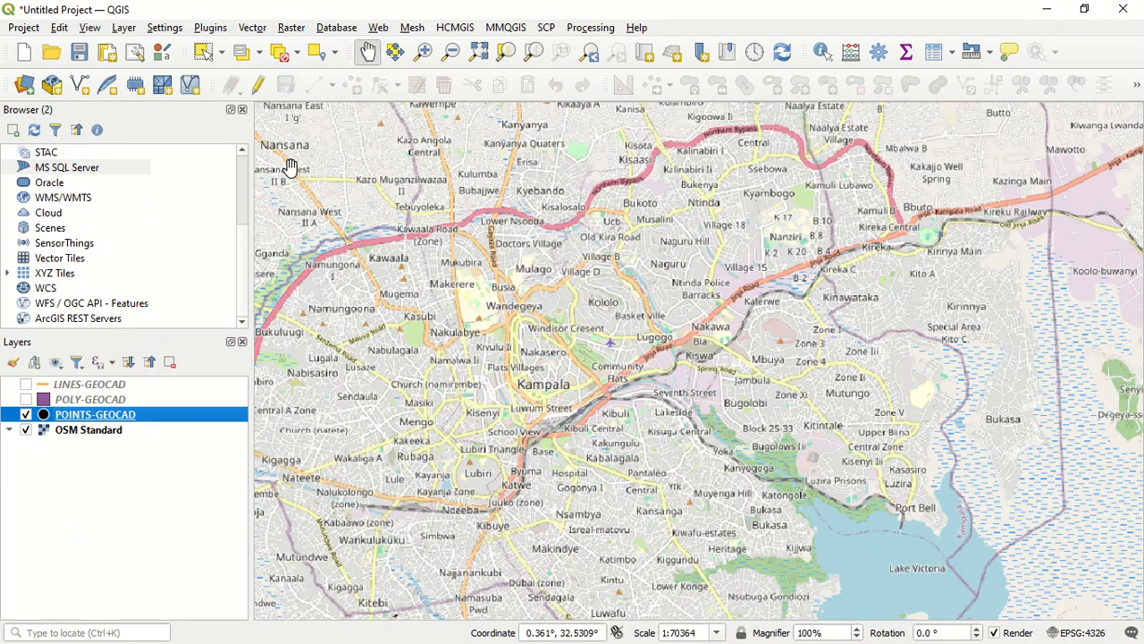
{"action": "left_click", "coordinate": [262, 89]}
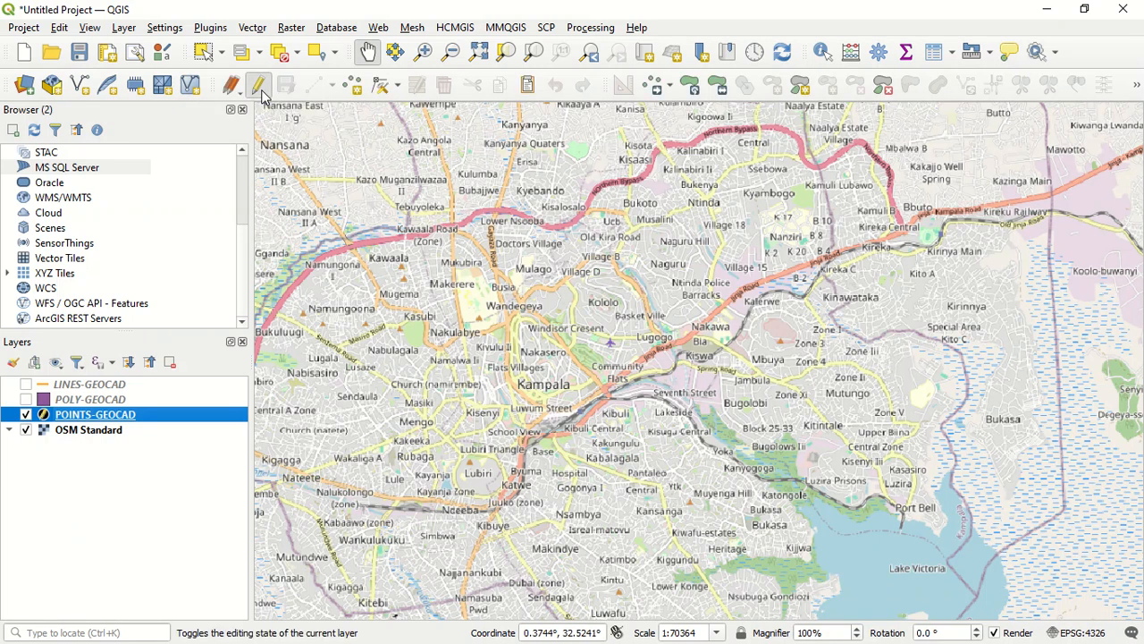
{"action": "left_click", "coordinate": [258, 85]}
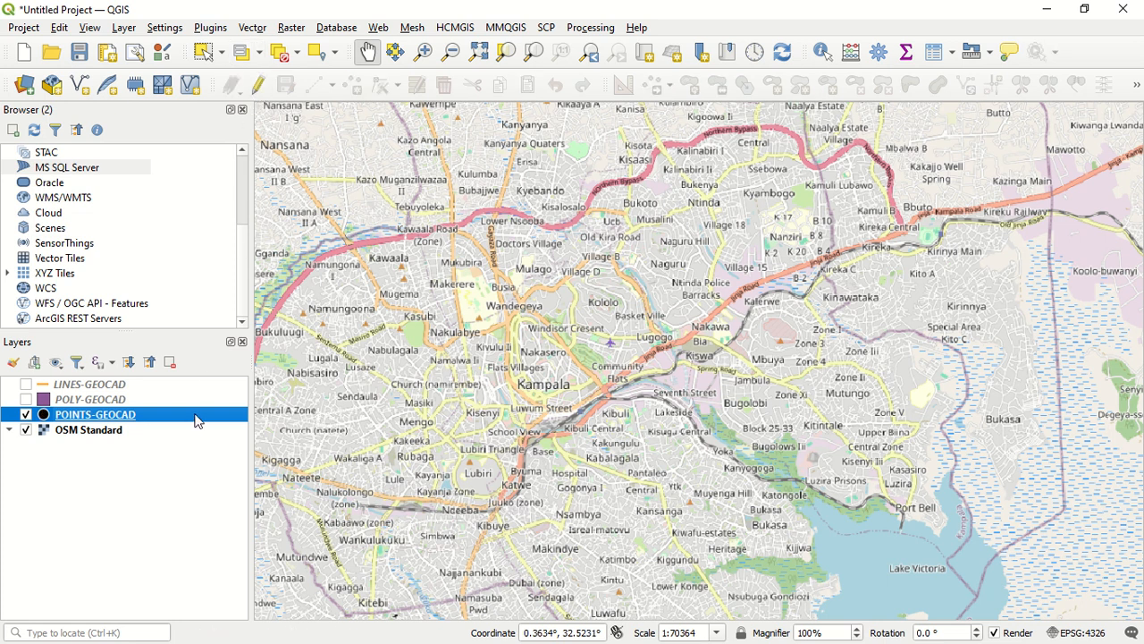
Turn on editing for the POINTS-GEOCAD layer and add a point at Kyambogo University with id 1
{"action": "left_click", "coordinate": [258, 85]}
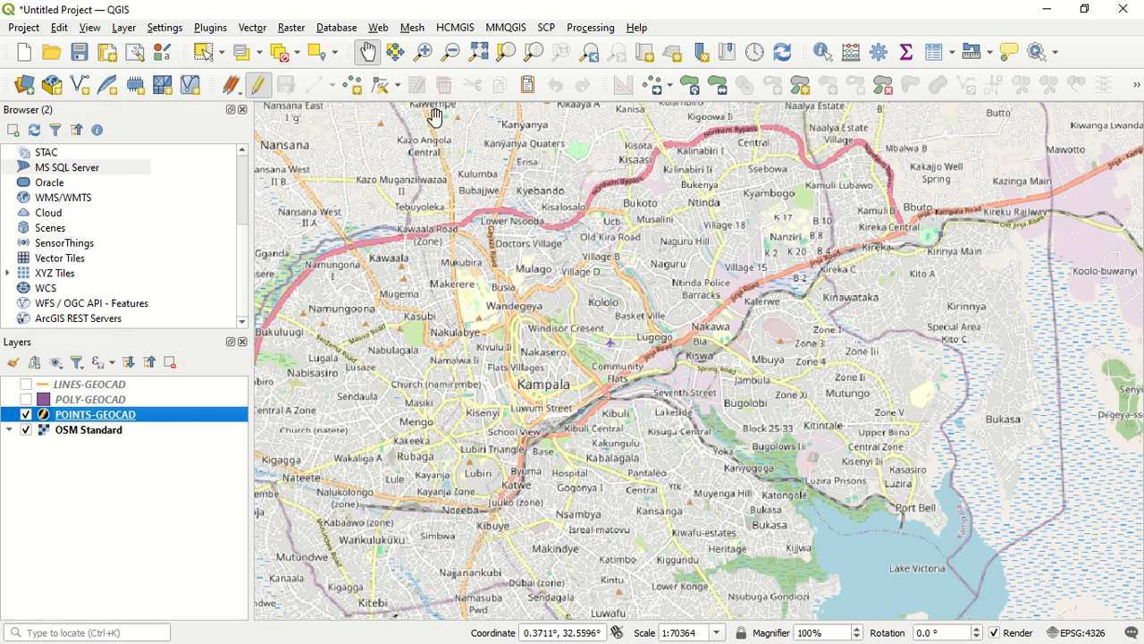
{"action": "left_click", "coordinate": [354, 86]}
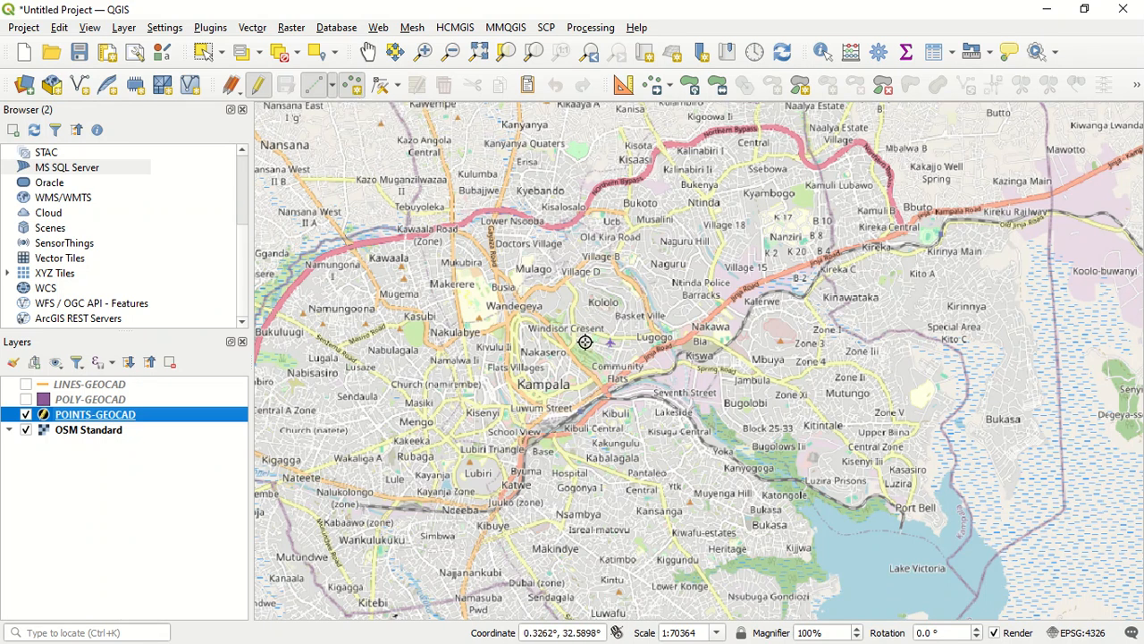
{"action": "scroll", "coordinate": [527, 214], "scroll_direction": "down", "scroll_amount": 1}
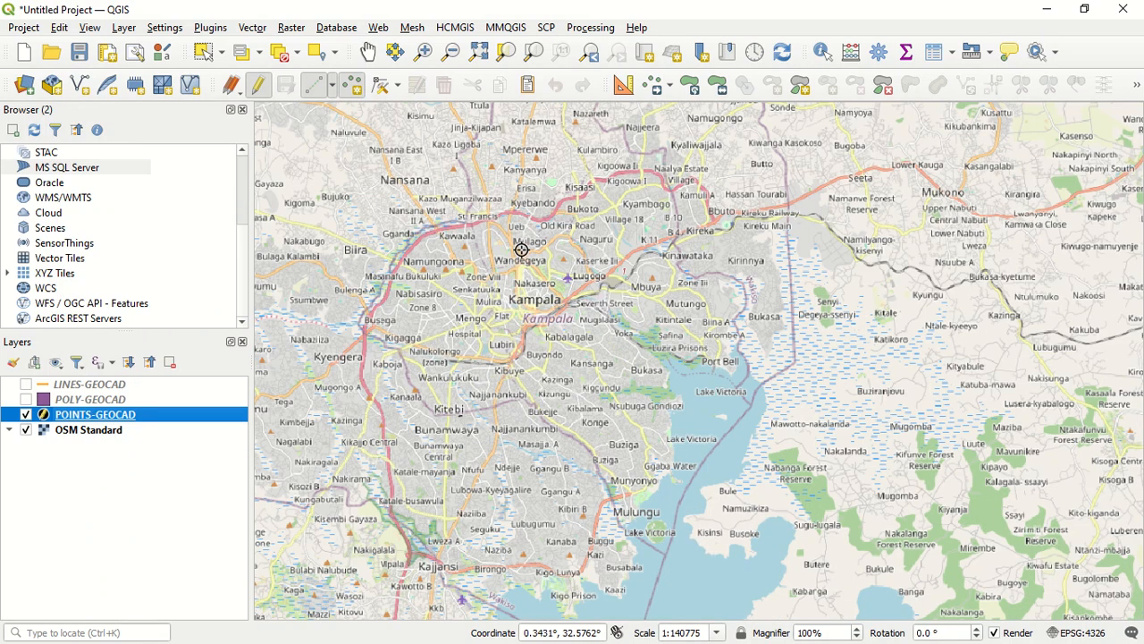
{"action": "scroll", "coordinate": [671, 236], "scroll_direction": "up", "scroll_amount": 1}
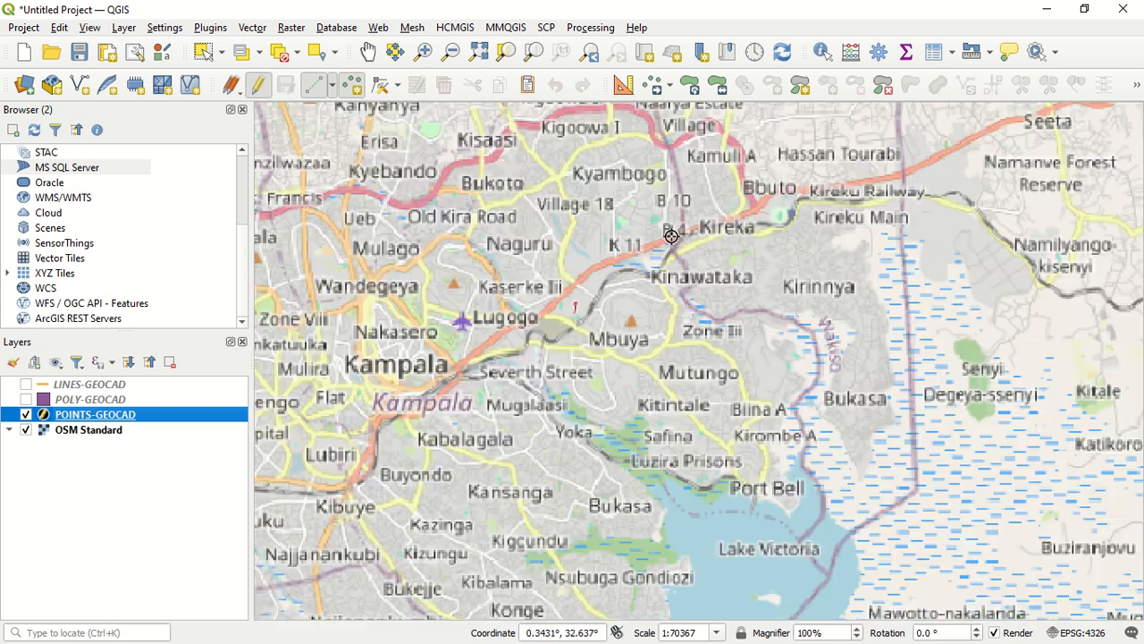
{"action": "scroll", "coordinate": [653, 194], "scroll_direction": "up", "scroll_amount": 1}
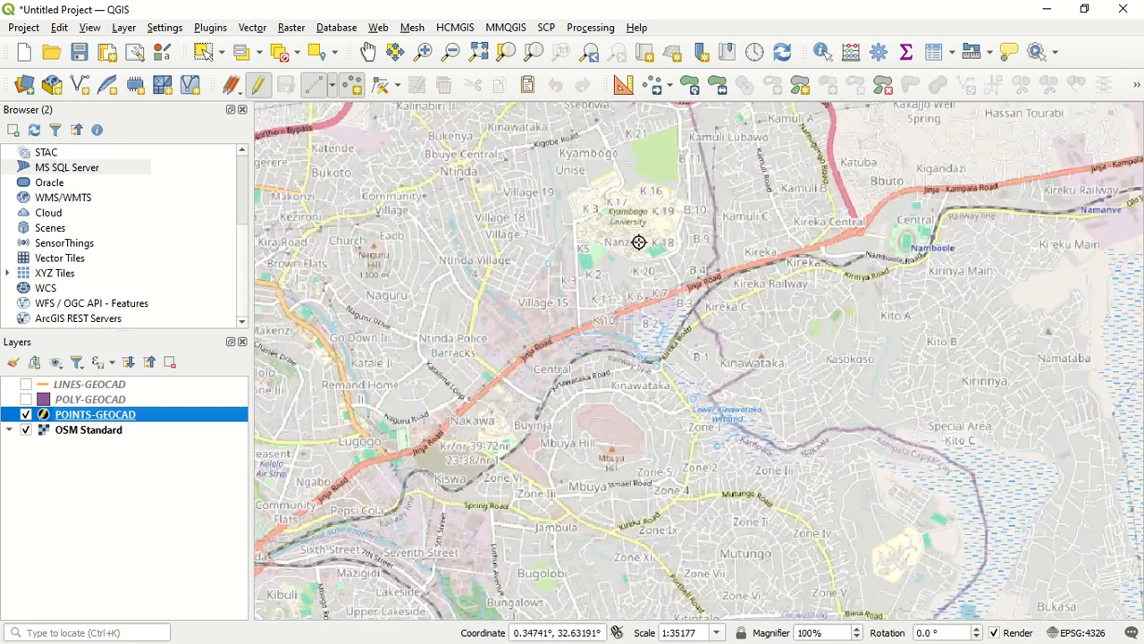
{"action": "scroll", "coordinate": [639, 241], "scroll_direction": "up", "scroll_amount": 1}
{"action": "left_click", "coordinate": [619, 189]}
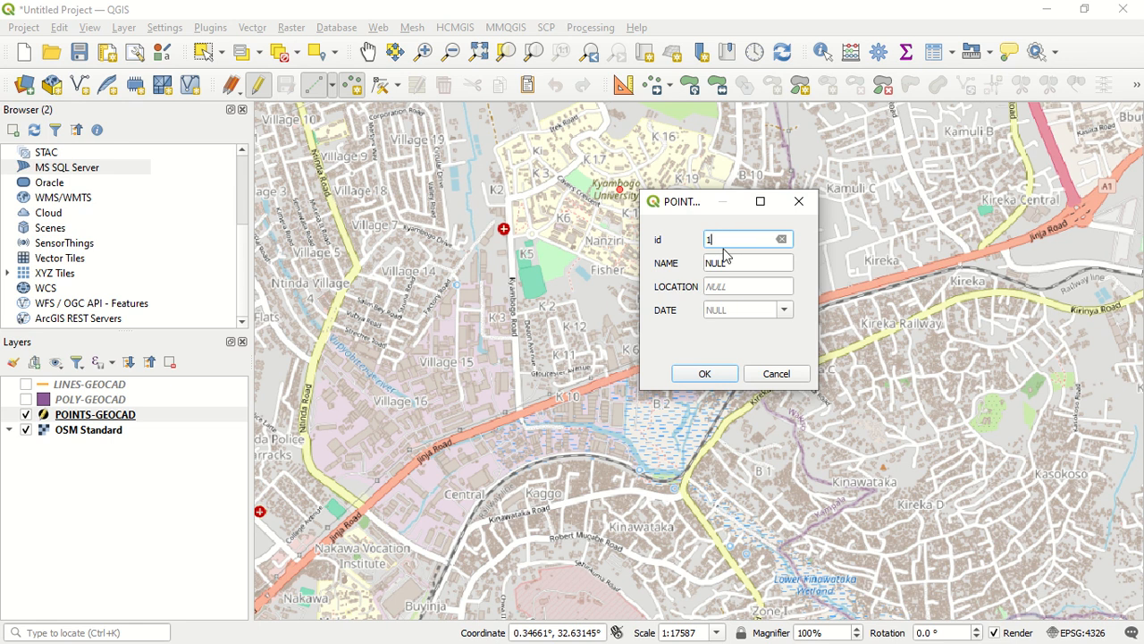
Complete the point's attributes with name KYAMBOGO, location KAMPALA and date 2025-12-27
{"action": "left_click", "coordinate": [726, 259]}
{"action": "type", "text": "KYAMBOGO"}
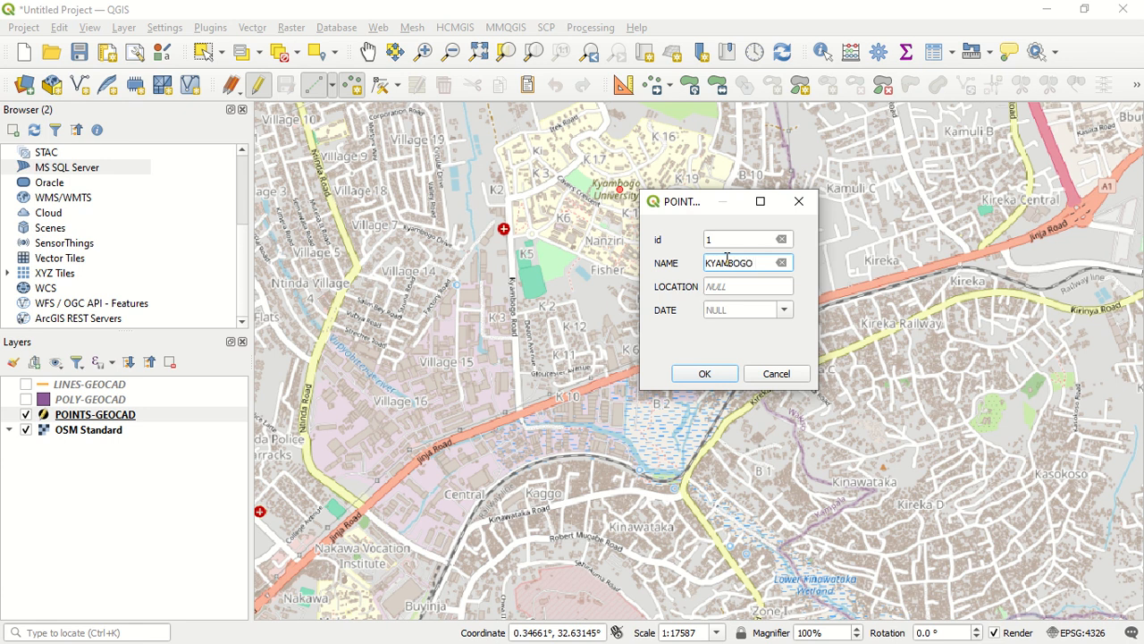
{"action": "left_click", "coordinate": [730, 284]}
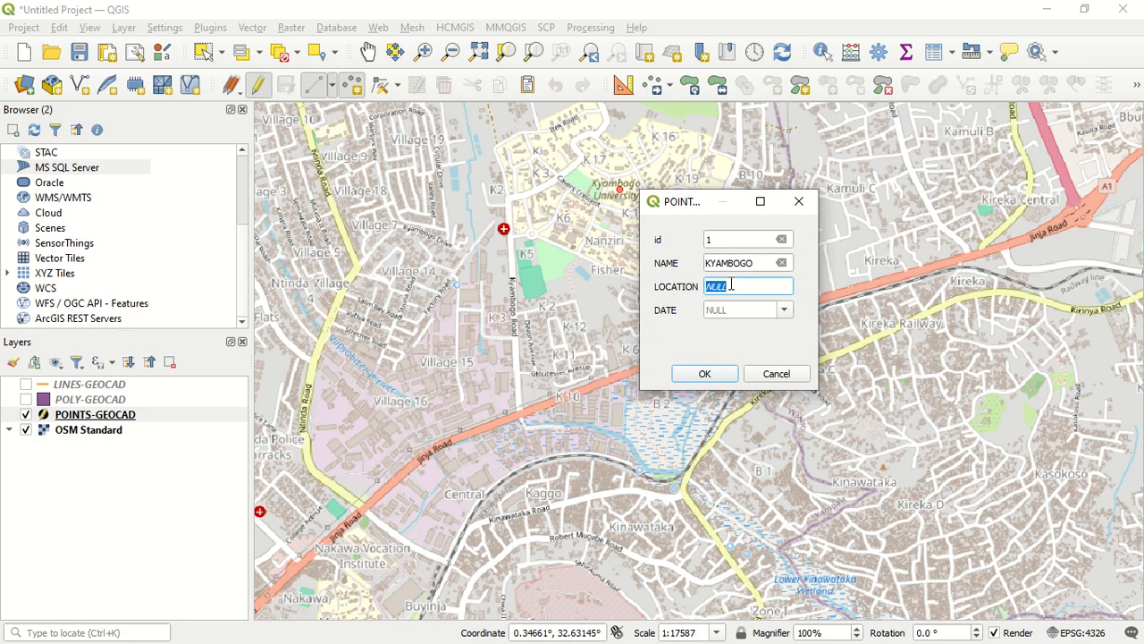
{"action": "type", "text": "KAMPALA"}
{"action": "left_click", "coordinate": [784, 310]}
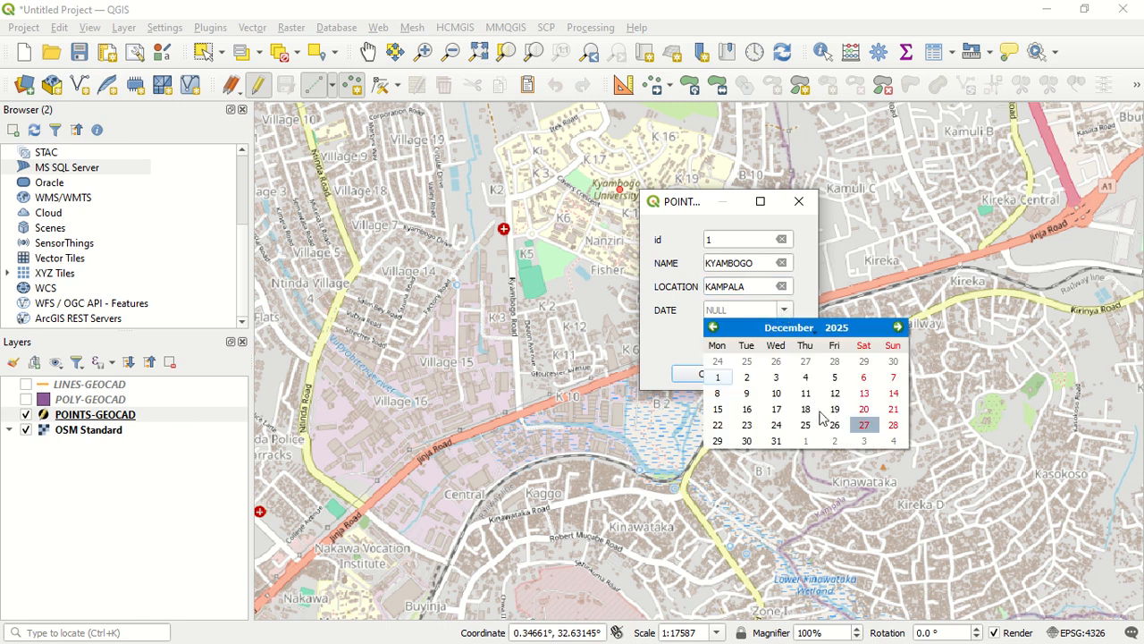
{"action": "left_click", "coordinate": [863, 424]}
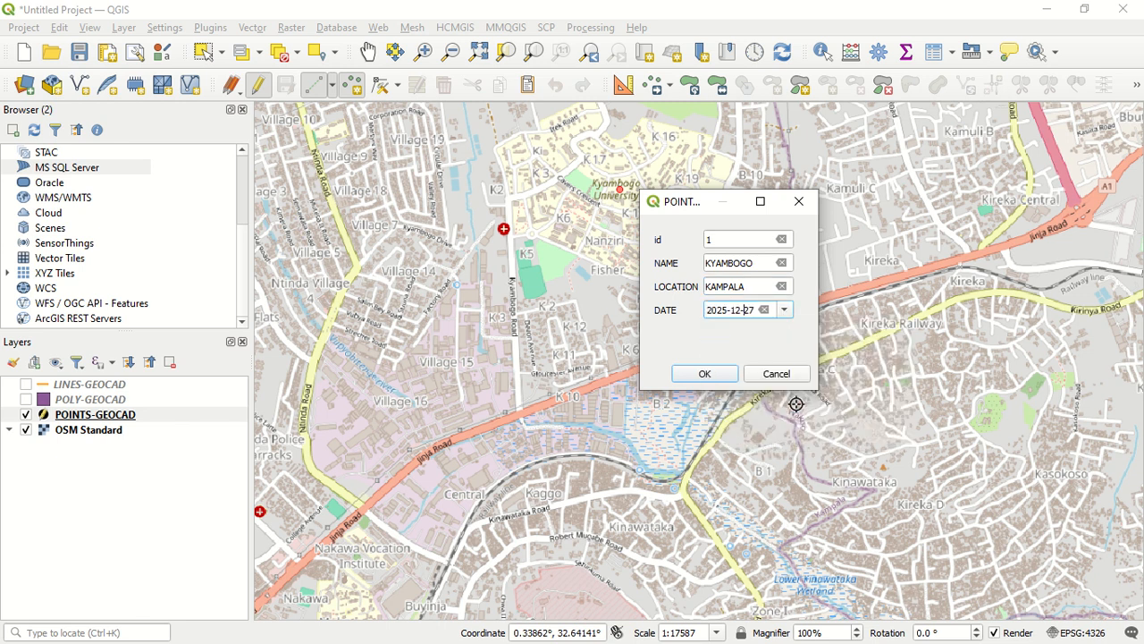
{"action": "left_click", "coordinate": [695, 371]}
Examine the basemap across central Kampala, from the Kibuye and Lubiri area to Nakasero and Old Kampala, at several scales
{"action": "scroll", "coordinate": [680, 300], "scroll_direction": "down", "scroll_amount": 4}
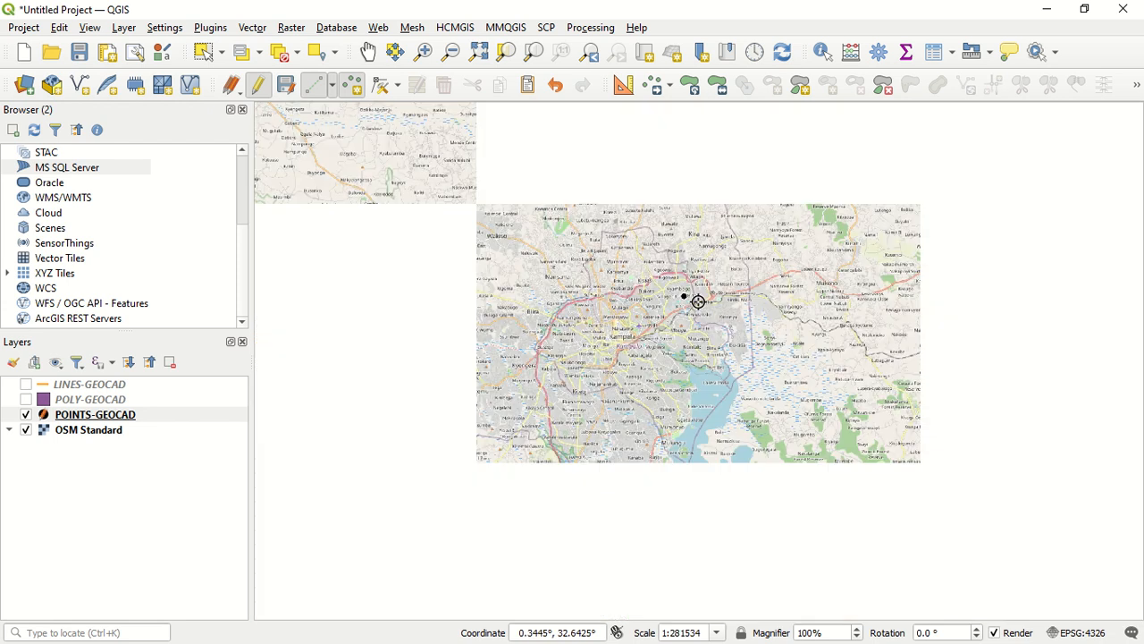
{"action": "scroll", "coordinate": [639, 409], "scroll_direction": "up", "scroll_amount": 1}
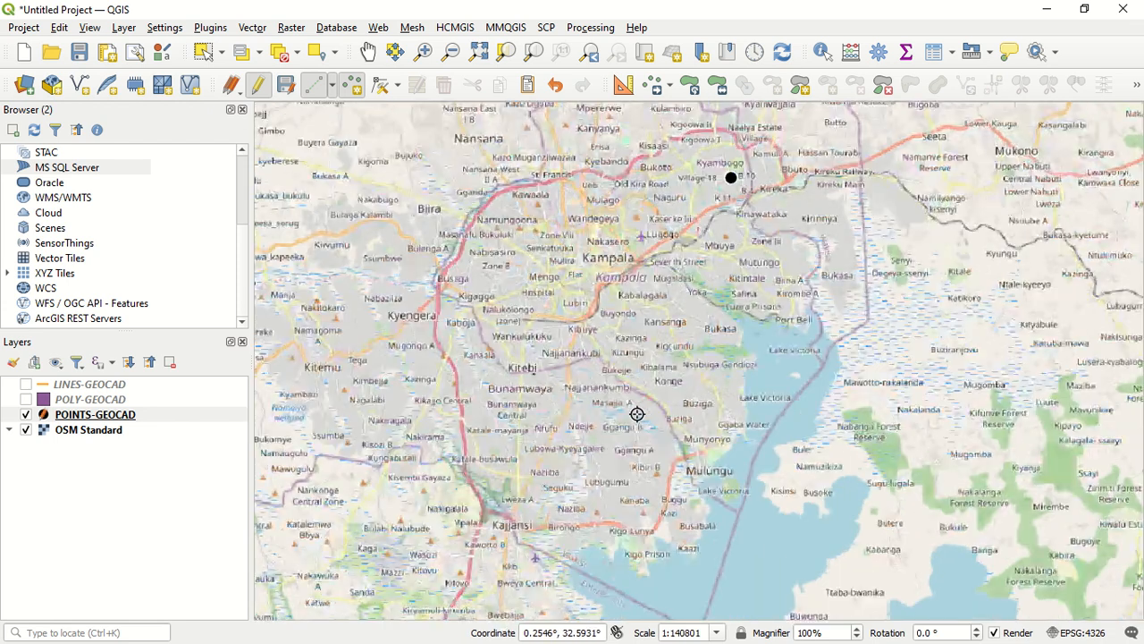
{"action": "scroll", "coordinate": [579, 302], "scroll_direction": "up", "scroll_amount": 1}
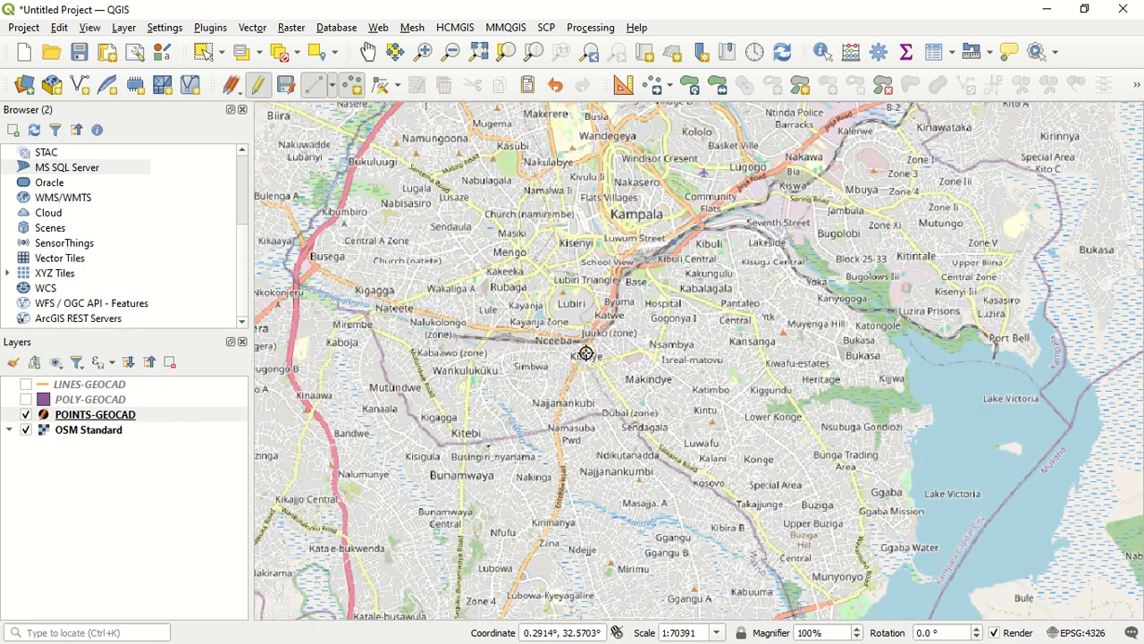
{"action": "scroll", "coordinate": [690, 327], "scroll_direction": "up", "scroll_amount": 1}
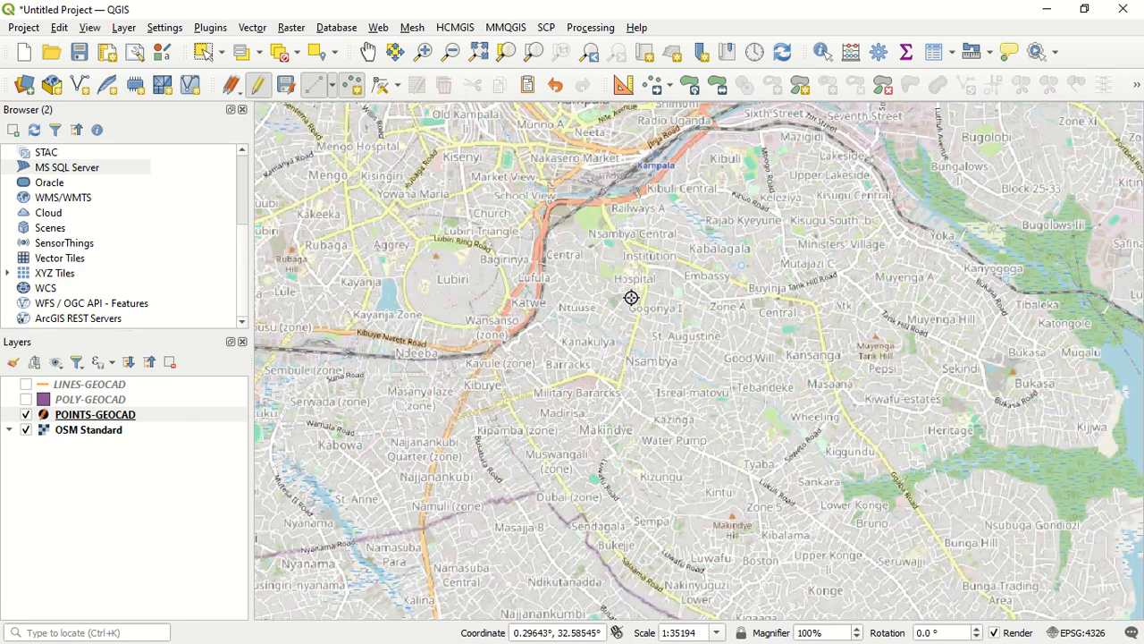
{"action": "scroll", "coordinate": [631, 299], "scroll_direction": "down", "scroll_amount": 1}
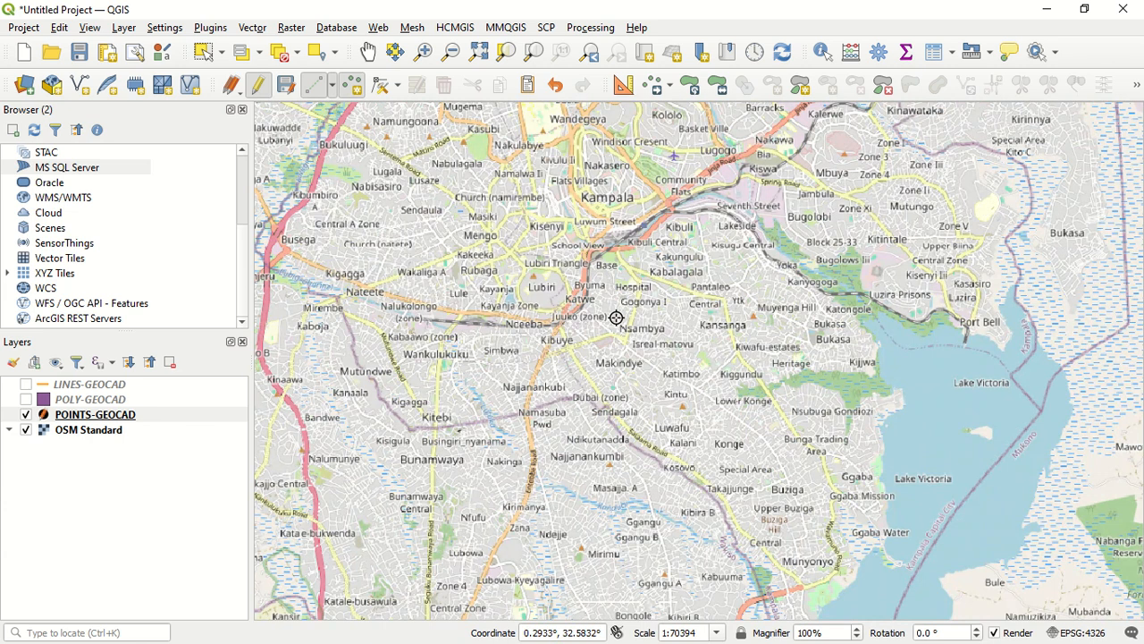
{"action": "scroll", "coordinate": [537, 184], "scroll_direction": "up", "scroll_amount": 1}
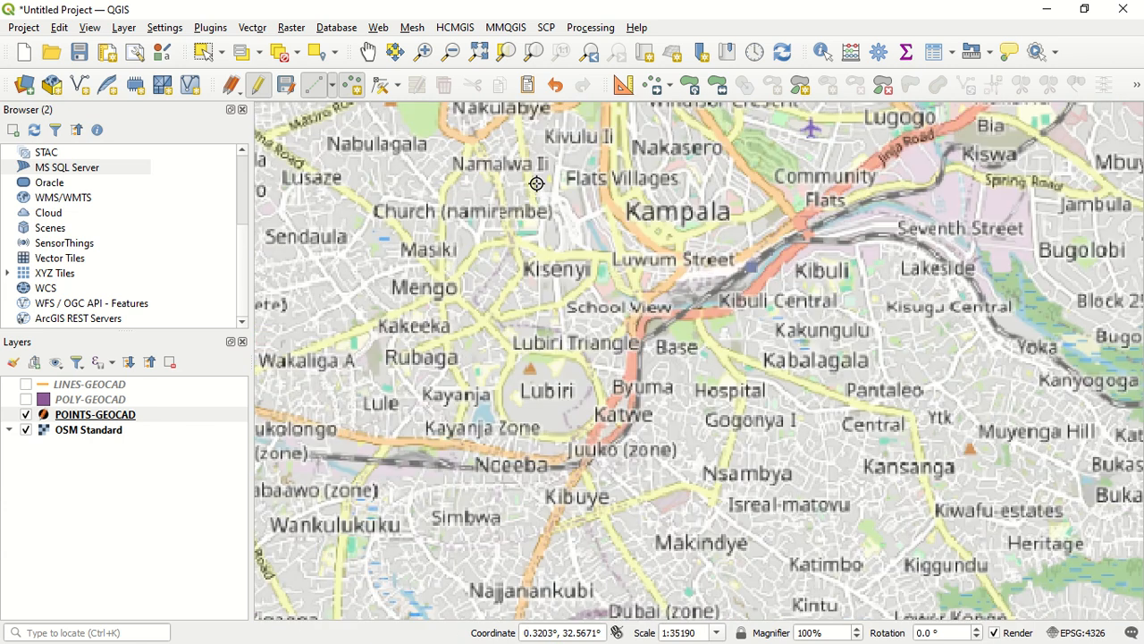
{"action": "scroll", "coordinate": [560, 353], "scroll_direction": "down", "scroll_amount": 1}
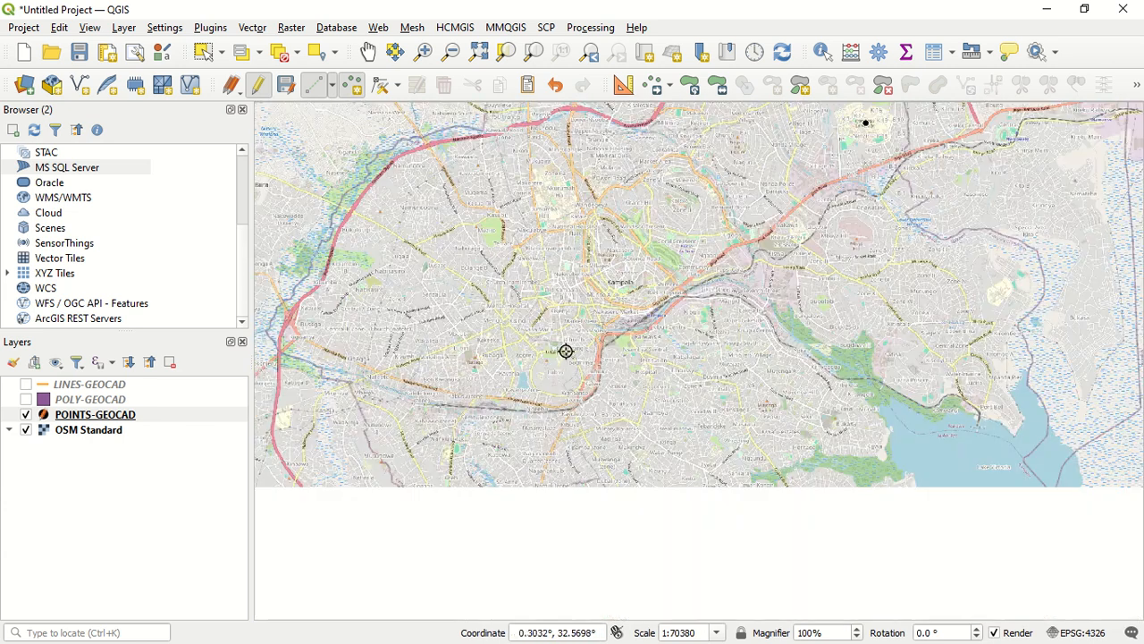
{"action": "scroll", "coordinate": [688, 227], "scroll_direction": "up", "scroll_amount": 1}
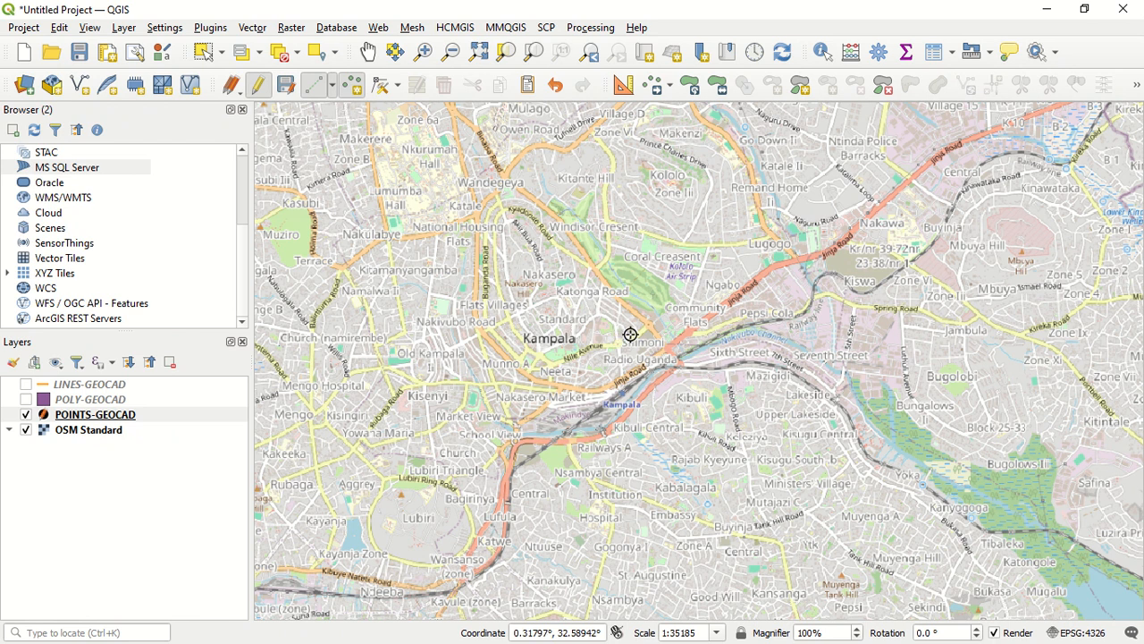
{"action": "scroll", "coordinate": [634, 307], "scroll_direction": "up", "scroll_amount": 1}
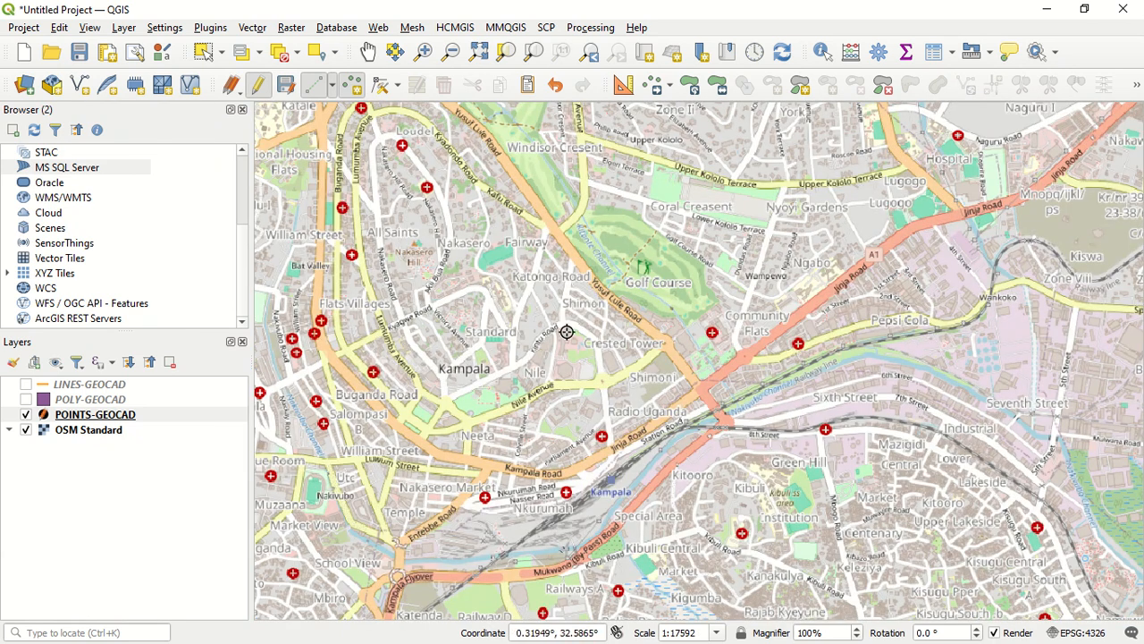
{"action": "scroll", "coordinate": [633, 266], "scroll_direction": "down", "scroll_amount": 1}
{"action": "scroll", "coordinate": [513, 412], "scroll_direction": "up", "scroll_amount": 1}
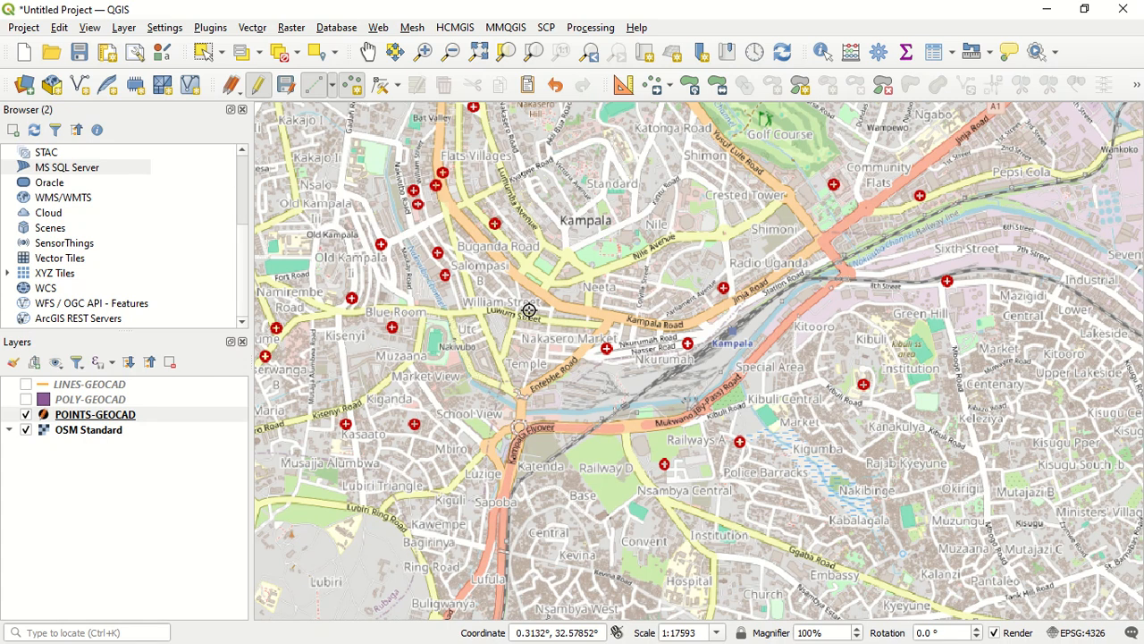
{"action": "scroll", "coordinate": [530, 311], "scroll_direction": "up", "scroll_amount": 1}
{"action": "scroll", "coordinate": [548, 320], "scroll_direction": "down", "scroll_amount": 2}
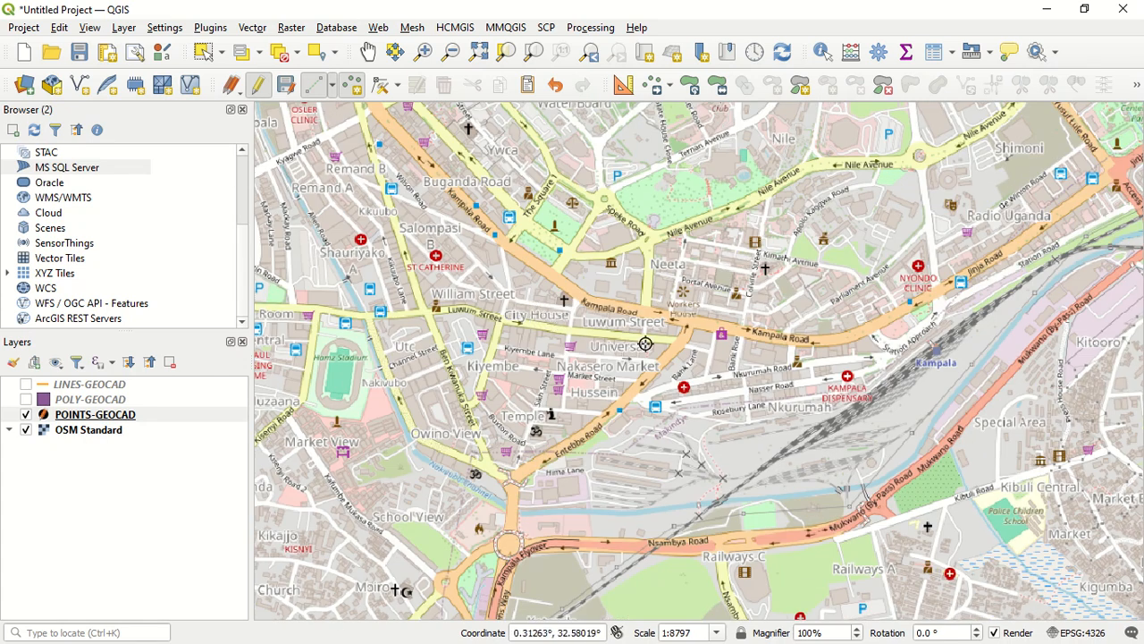
{"action": "scroll", "coordinate": [590, 311], "scroll_direction": "up", "scroll_amount": 1}
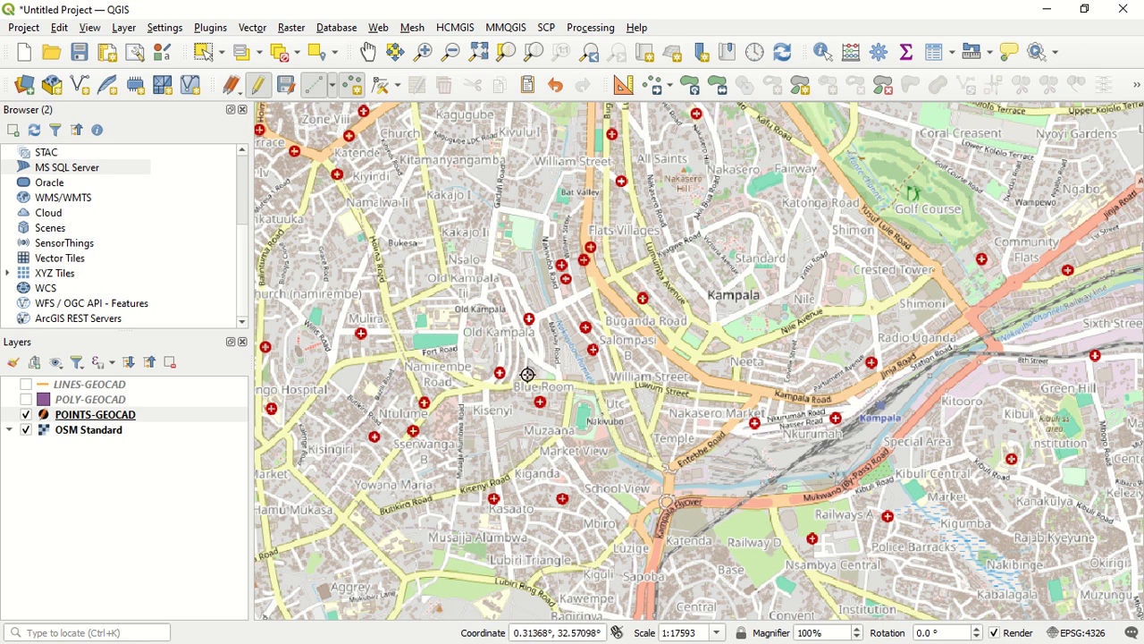
{"action": "scroll", "coordinate": [610, 380], "scroll_direction": "up", "scroll_amount": 1}
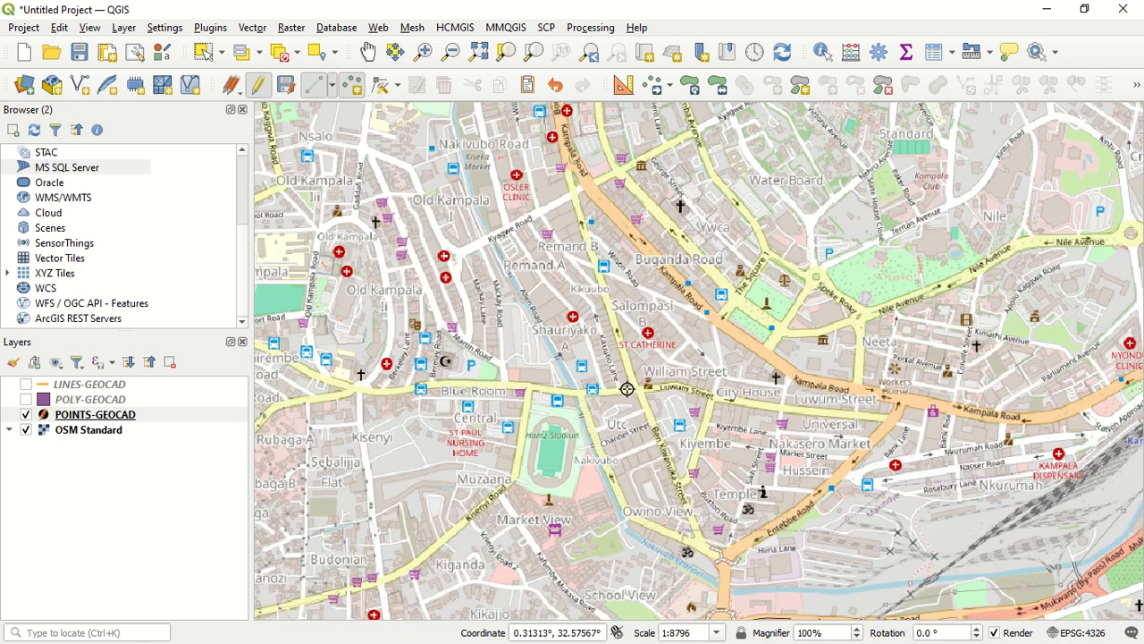
{"action": "scroll", "coordinate": [584, 447], "scroll_direction": "down", "scroll_amount": 1}
{"action": "scroll", "coordinate": [534, 218], "scroll_direction": "up", "scroll_amount": 1}
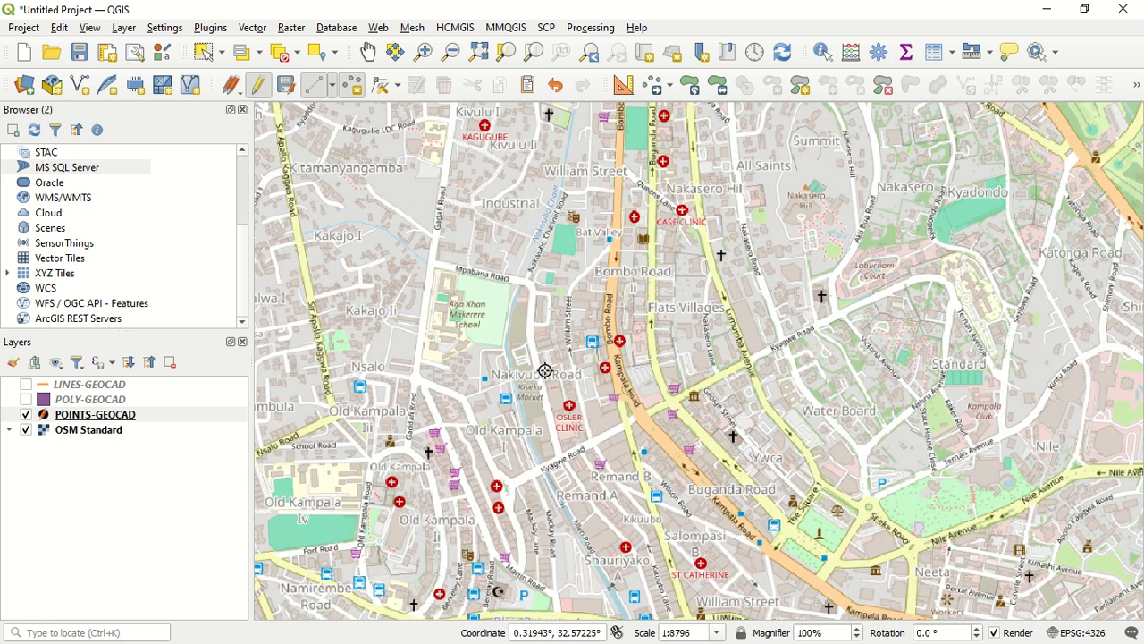
Add a point in the middle of the Makerere University campus, west of Wandegeya, with id 2
{"action": "scroll", "coordinate": [546, 389], "scroll_direction": "down", "scroll_amount": 2}
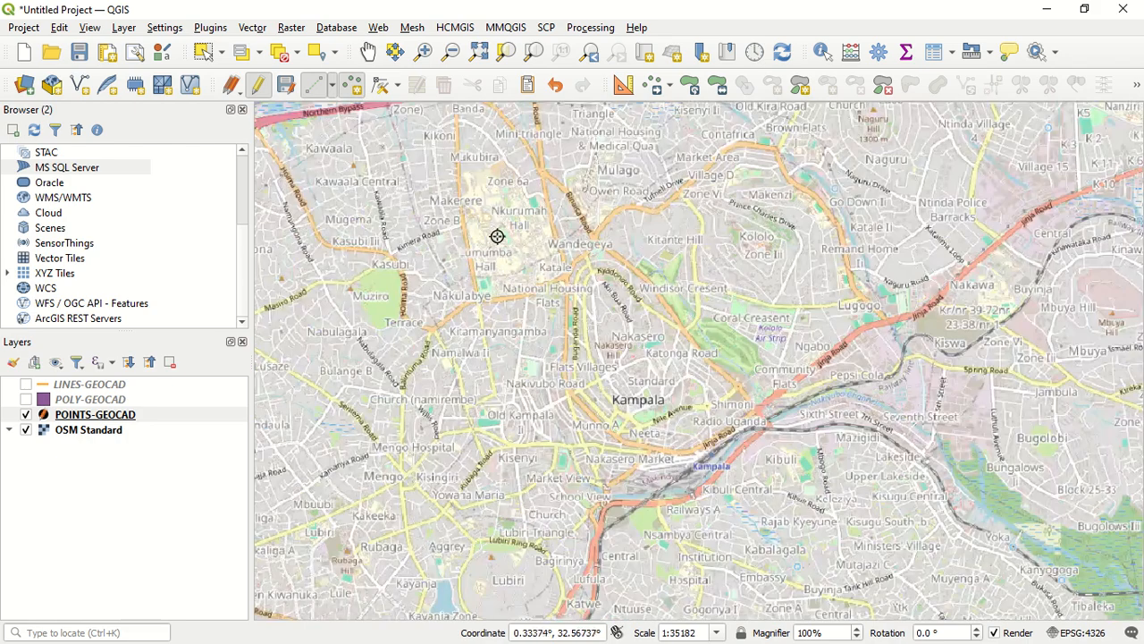
{"action": "scroll", "coordinate": [497, 236], "scroll_direction": "up", "scroll_amount": 1}
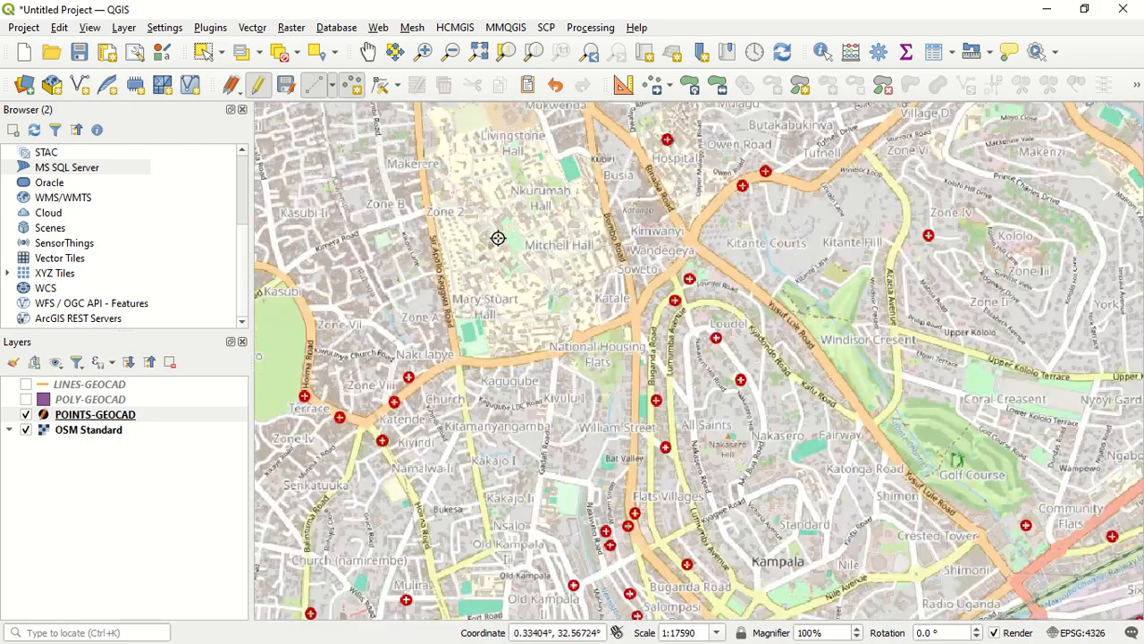
{"action": "scroll", "coordinate": [420, 192], "scroll_direction": "down", "scroll_amount": 1}
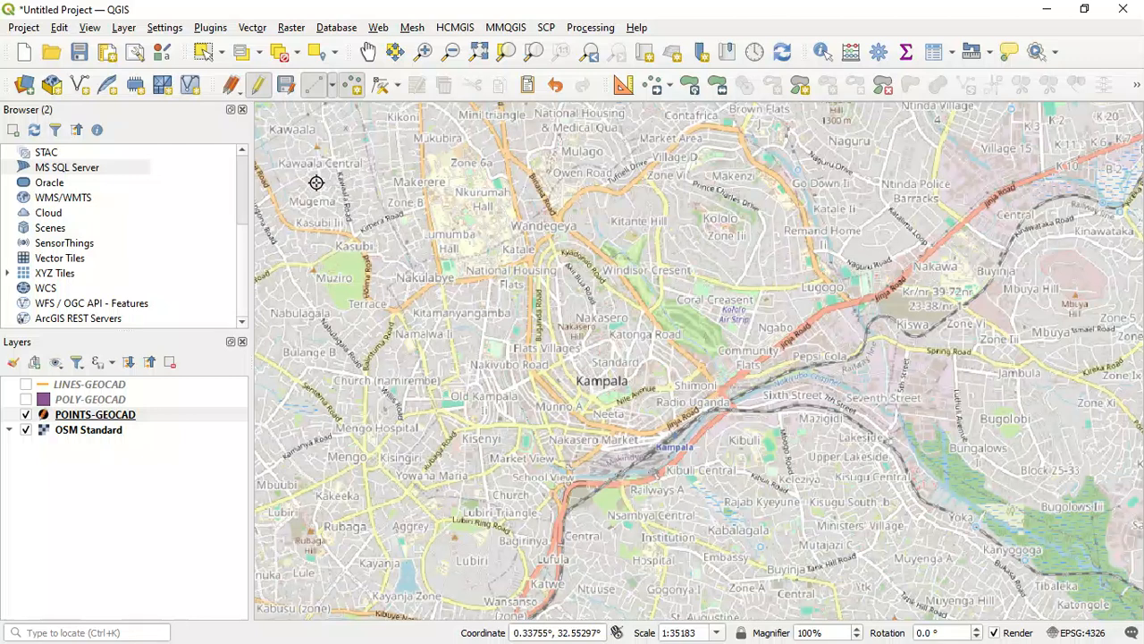
{"action": "scroll", "coordinate": [317, 182], "scroll_direction": "up", "scroll_amount": 1}
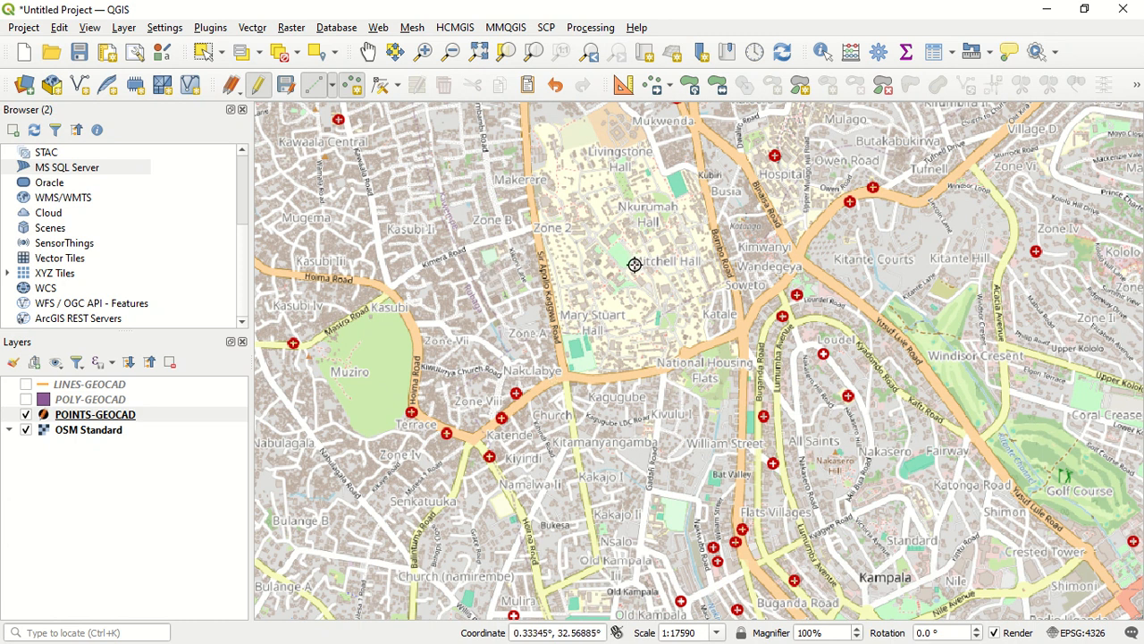
{"action": "scroll", "coordinate": [634, 265], "scroll_direction": "up", "scroll_amount": 1}
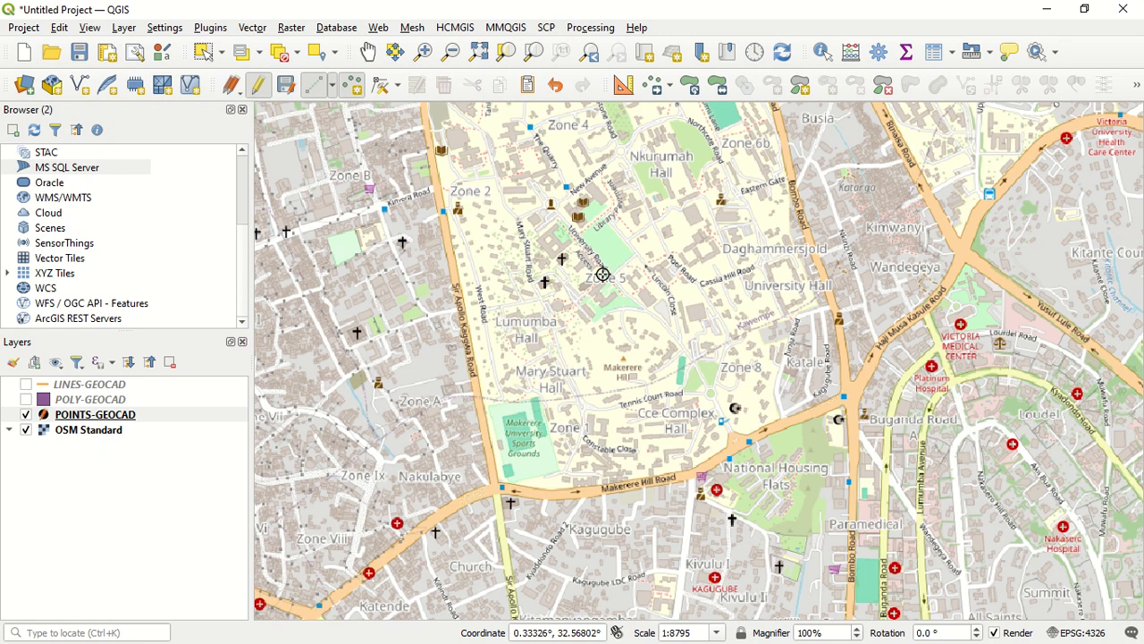
{"action": "scroll", "coordinate": [552, 309], "scroll_direction": "down", "scroll_amount": 2}
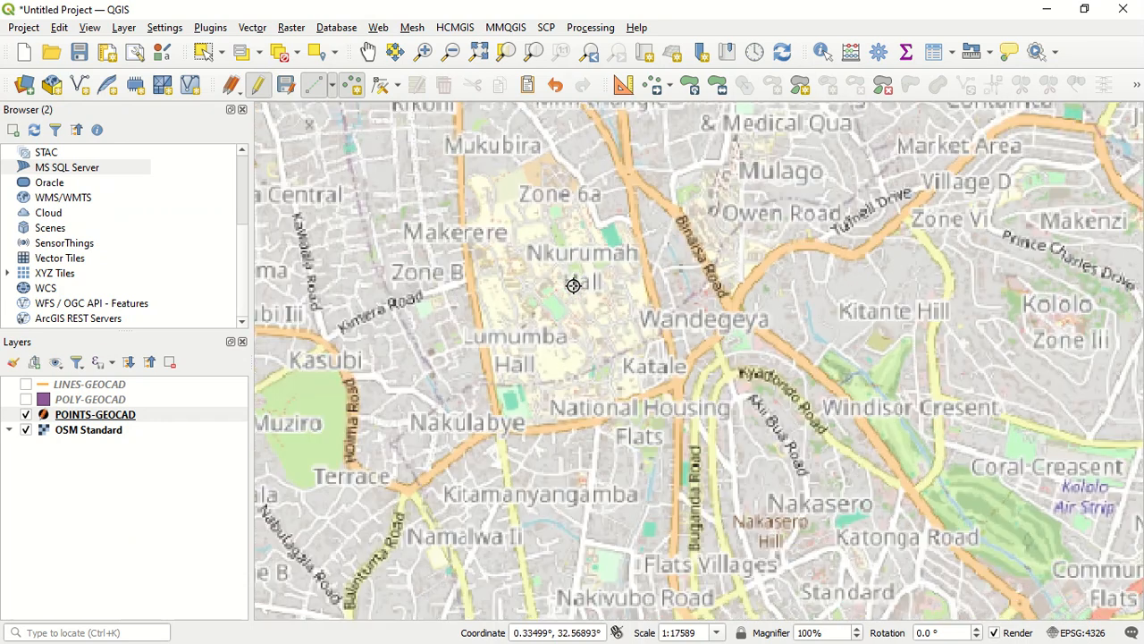
{"action": "scroll", "coordinate": [574, 284], "scroll_direction": "up", "scroll_amount": 1}
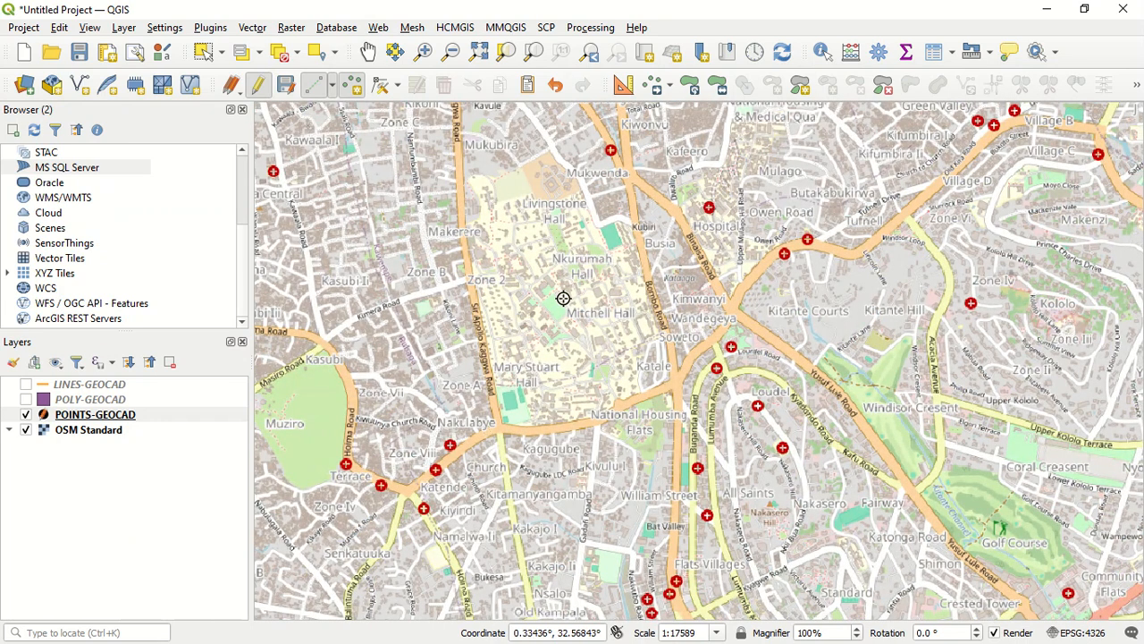
{"action": "left_click", "coordinate": [555, 307]}
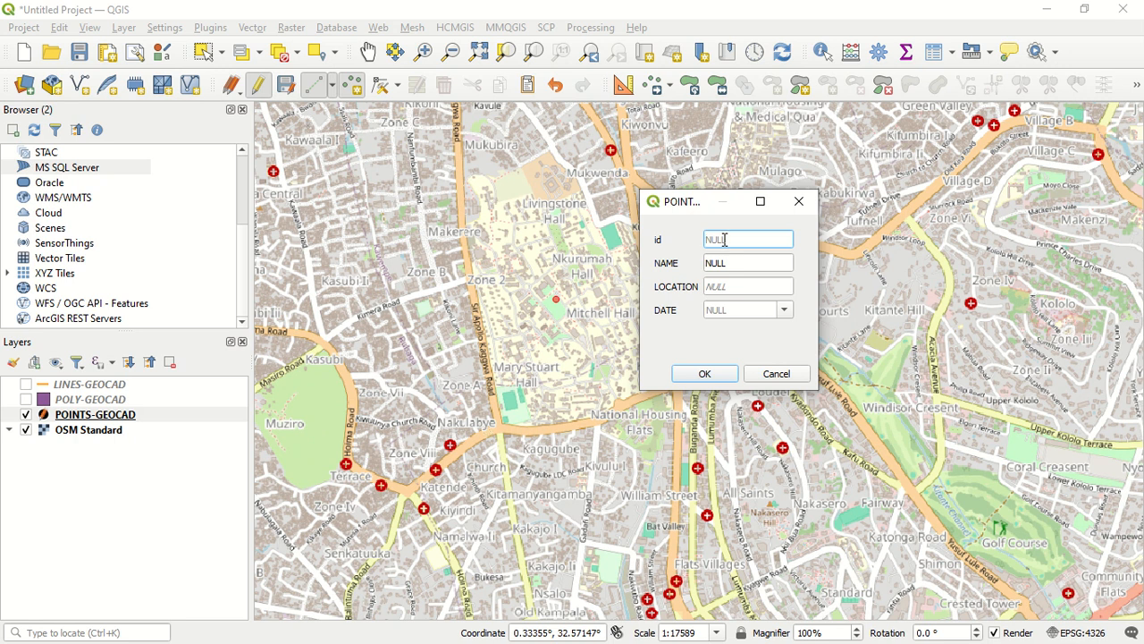
Complete the campus point's attributes with name MAKERERE, location KAMPALA and date 2025-12-27, and accept the feature
{"action": "left_click", "coordinate": [724, 263]}
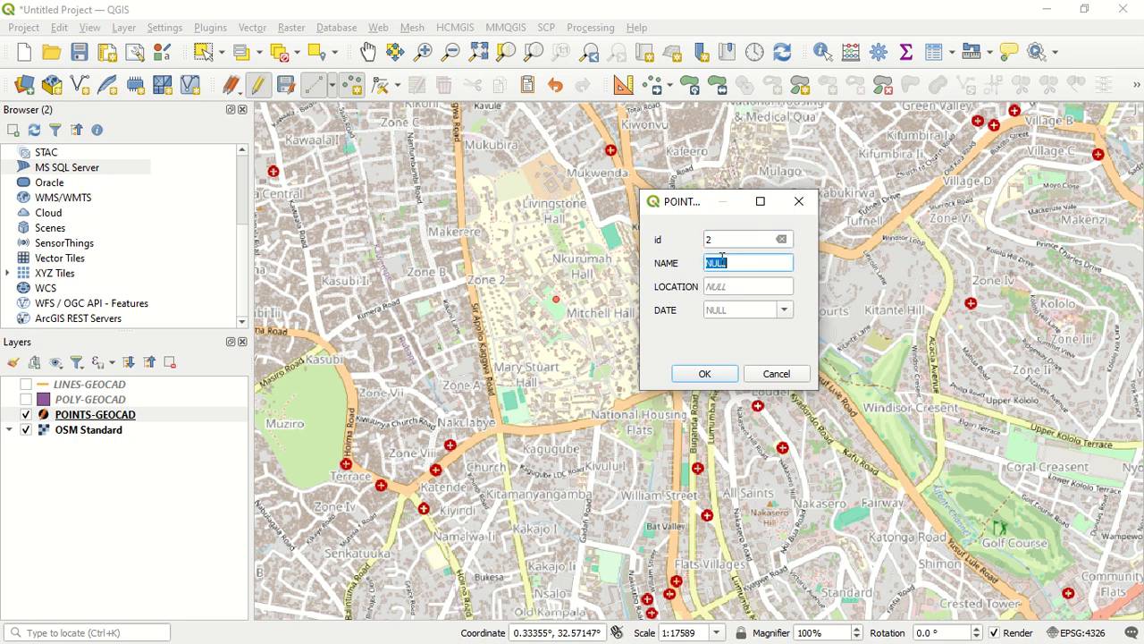
{"action": "type", "text": "MAKERERE"}
{"action": "left_click", "coordinate": [727, 285]}
{"action": "type", "text": "K"}
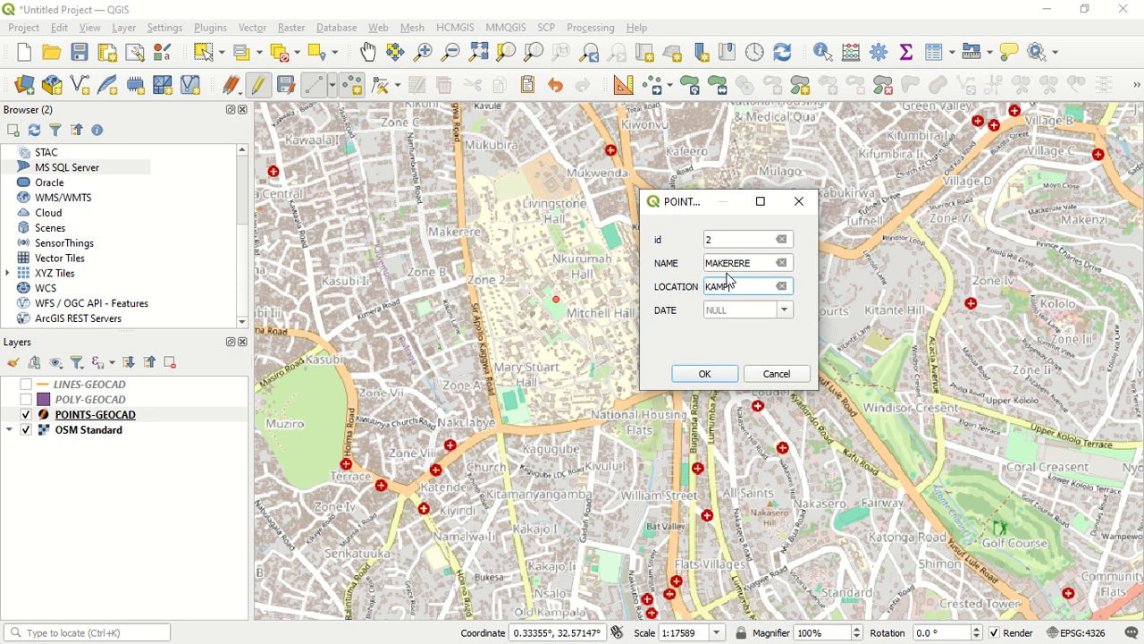
{"action": "left_click", "coordinate": [784, 310]}
{"action": "left_click", "coordinate": [864, 428]}
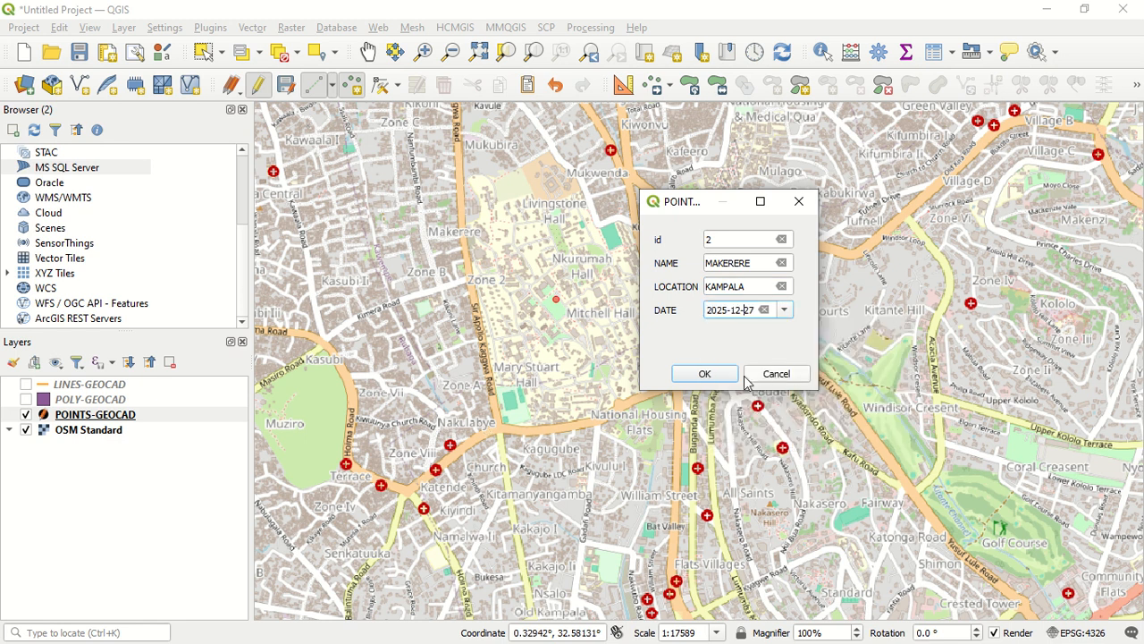
{"action": "left_click", "coordinate": [713, 373]}
Add a point on the Airtel Clock Tower inside the Kibuye Roundabout with id 3
{"action": "scroll", "coordinate": [713, 369], "scroll_direction": "down", "scroll_amount": 3}
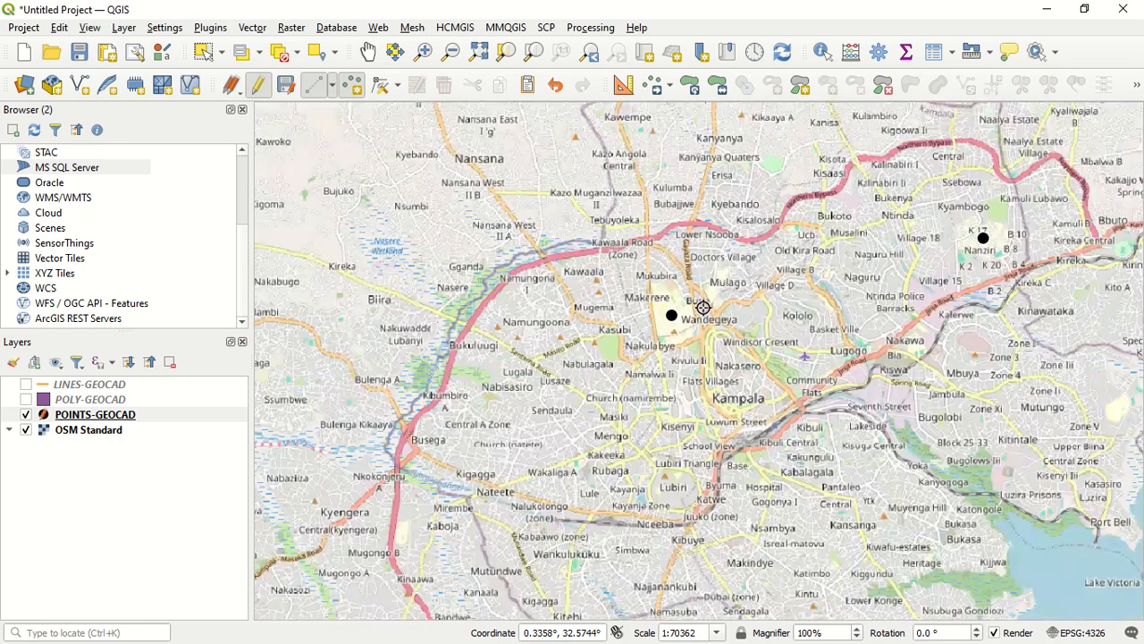
{"action": "scroll", "coordinate": [730, 363], "scroll_direction": "up", "scroll_amount": 1}
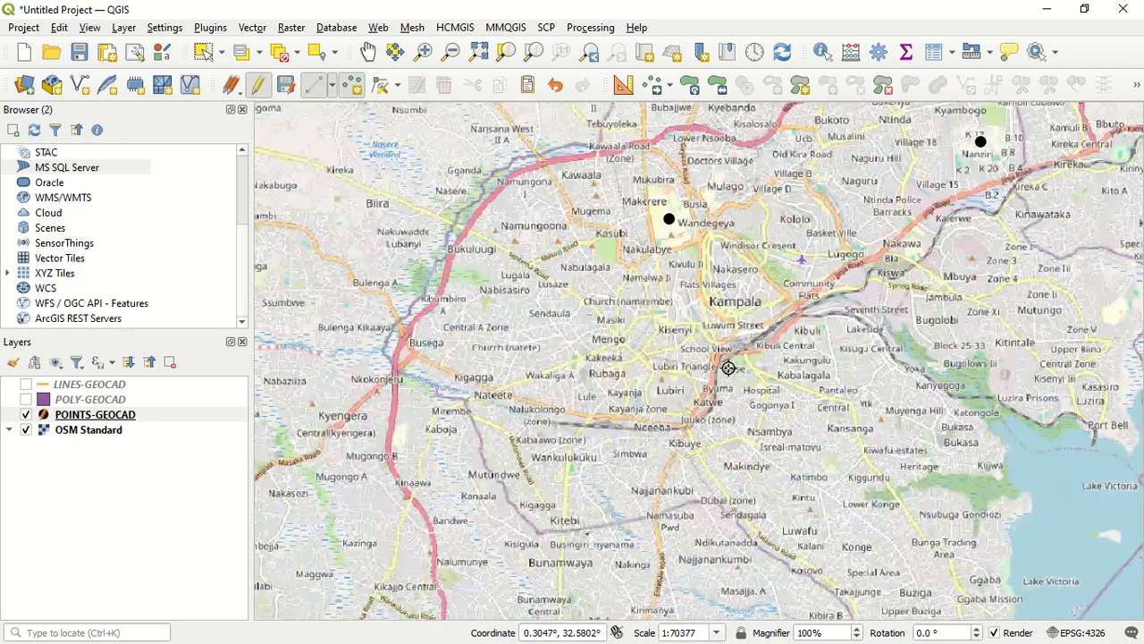
{"action": "scroll", "coordinate": [707, 416], "scroll_direction": "up", "scroll_amount": 1}
{"action": "scroll", "coordinate": [707, 417], "scroll_direction": "up", "scroll_amount": 1}
{"action": "scroll", "coordinate": [677, 427], "scroll_direction": "up", "scroll_amount": 1}
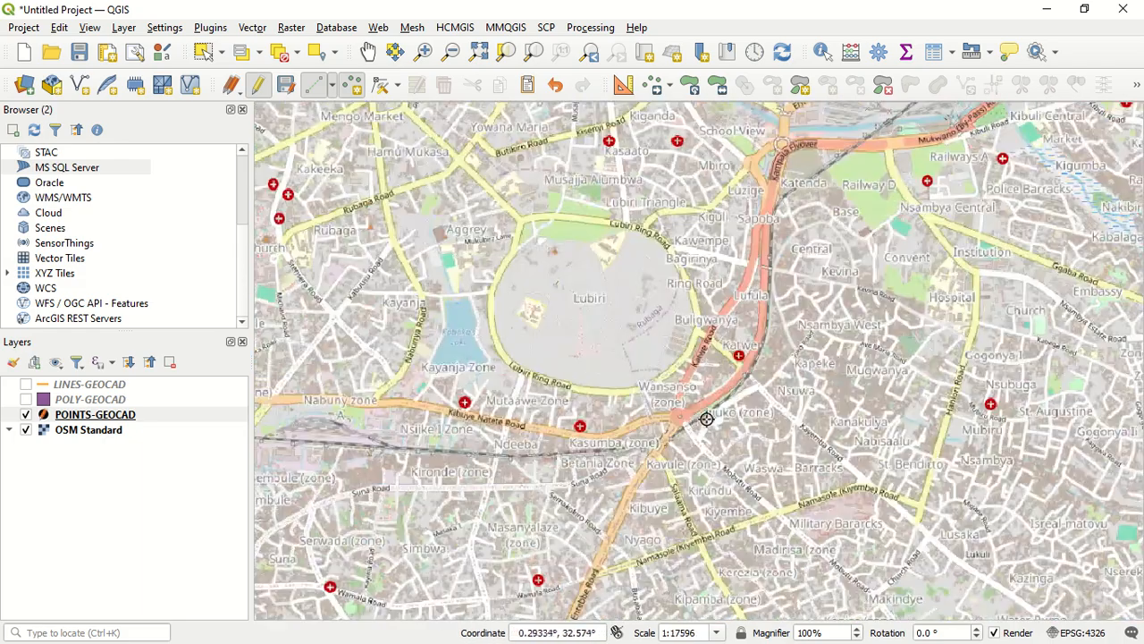
{"action": "scroll", "coordinate": [685, 413], "scroll_direction": "up", "scroll_amount": 1}
{"action": "scroll", "coordinate": [663, 431], "scroll_direction": "up", "scroll_amount": 1}
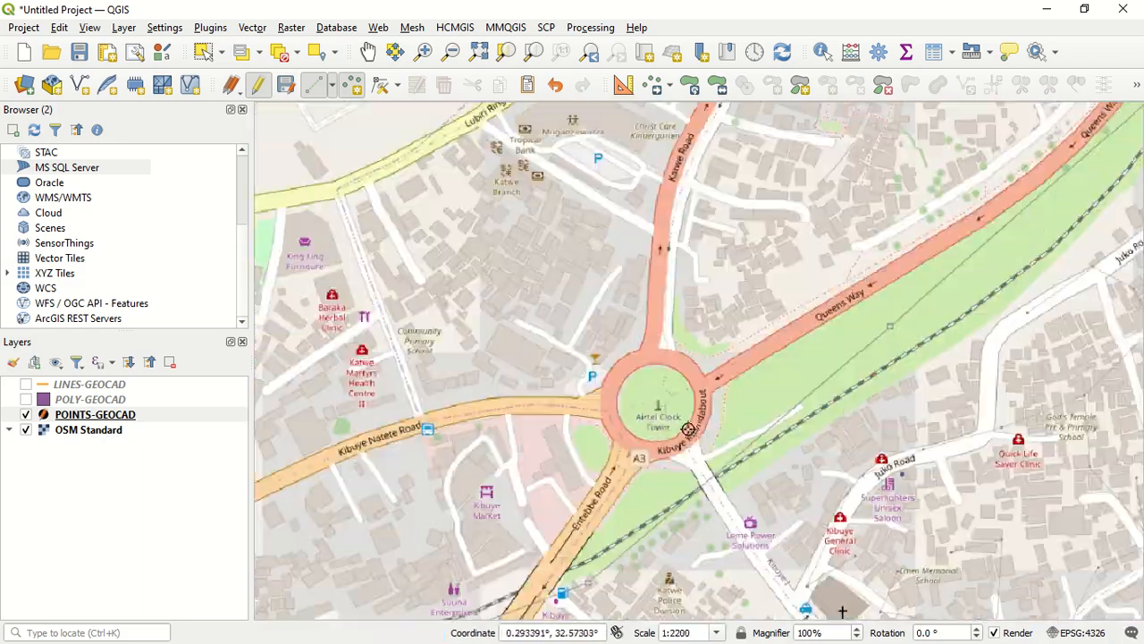
{"action": "scroll", "coordinate": [687, 429], "scroll_direction": "up", "scroll_amount": 1}
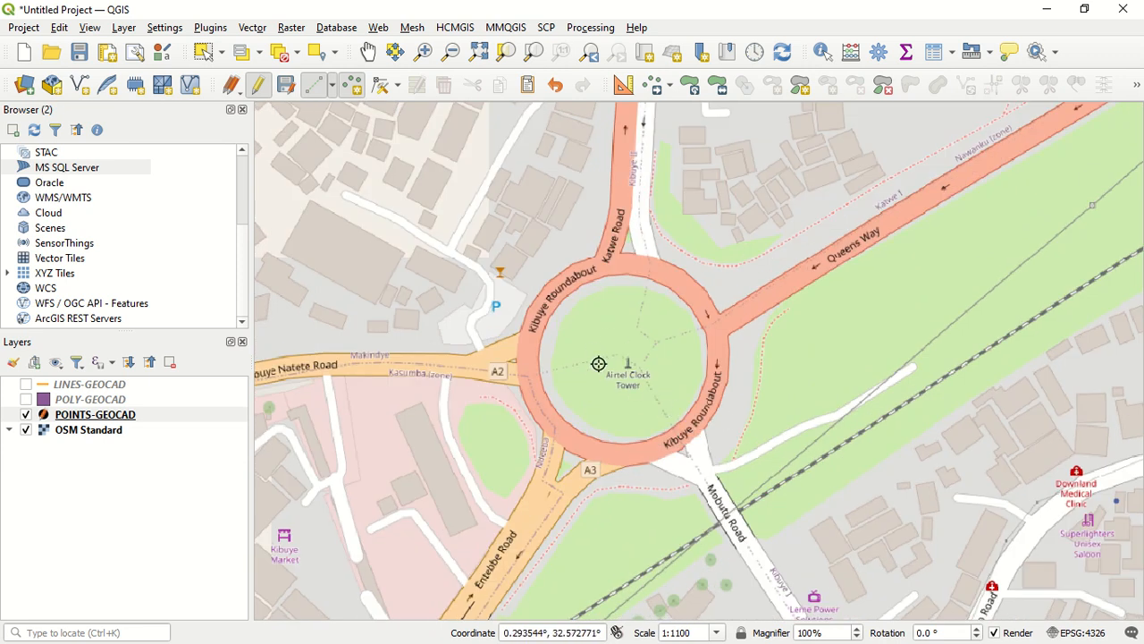
{"action": "left_click", "coordinate": [626, 363]}
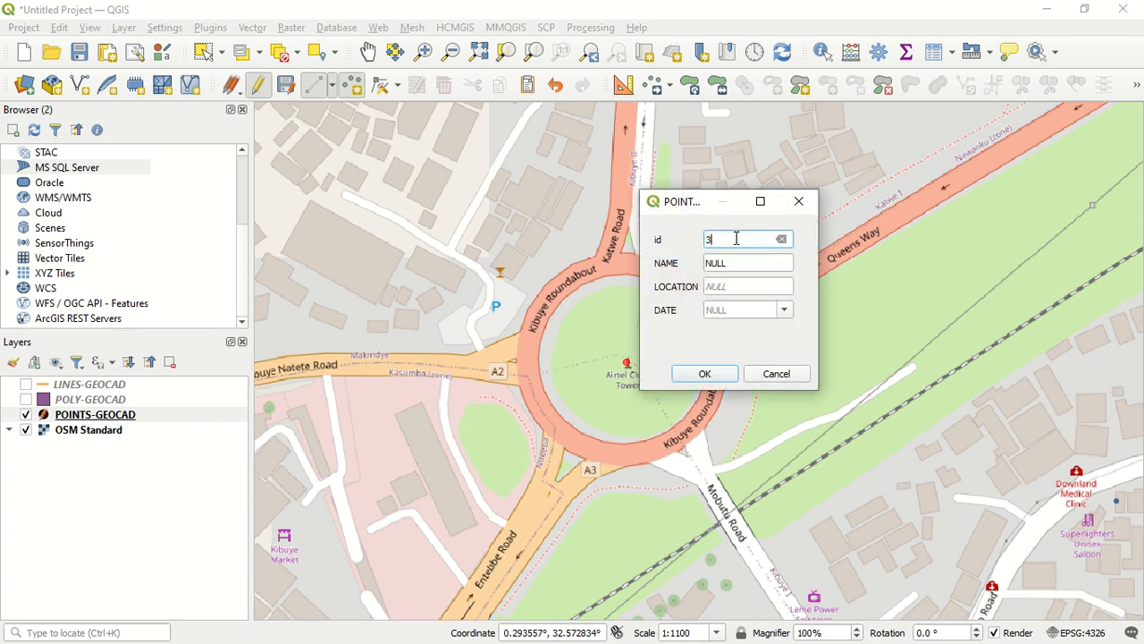
Complete the clock tower point's attributes with name AIRTEL, location KAMPALA and date 2025-12-27, and accept the feature
{"action": "left_click", "coordinate": [738, 261]}
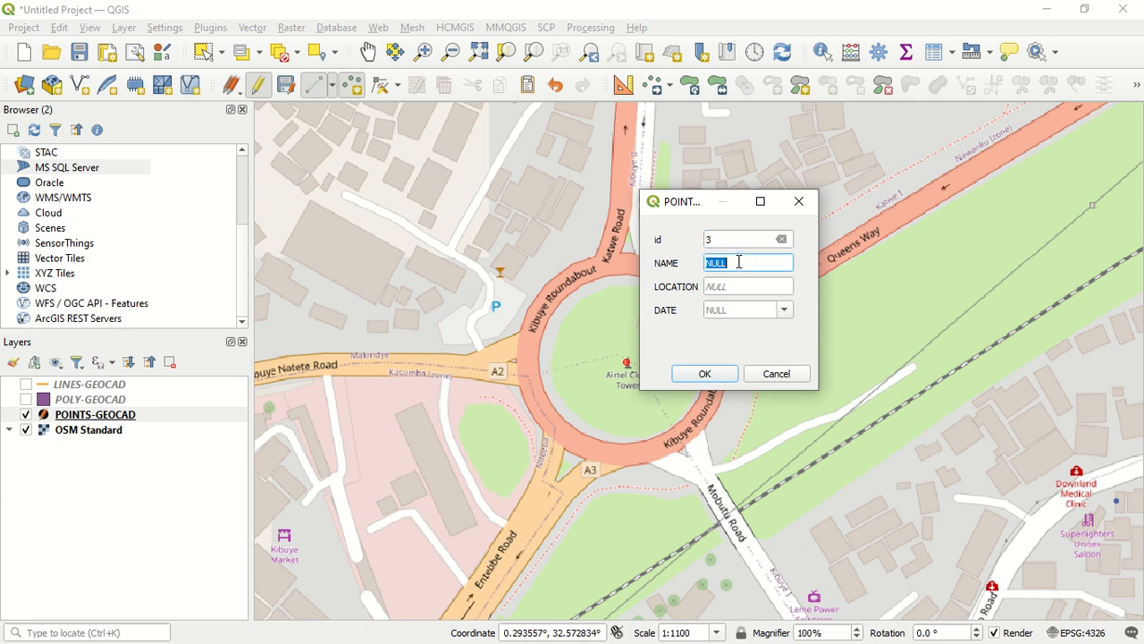
{"action": "type", "text": "AIRTEL"}
{"action": "left_click", "coordinate": [731, 286]}
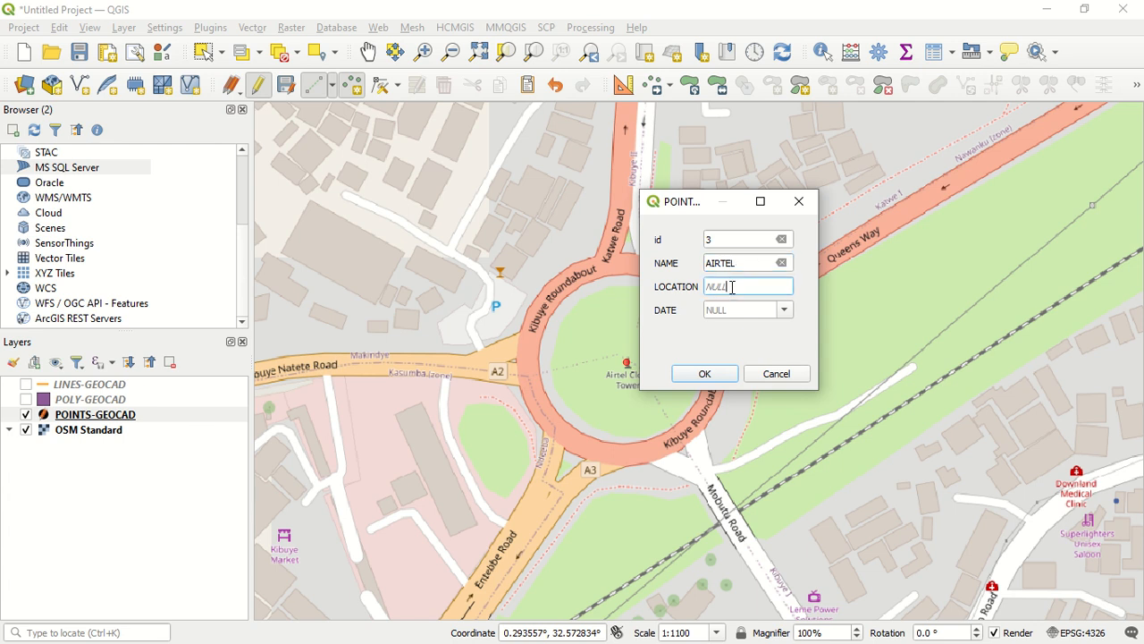
{"action": "type", "text": "KAMPALA"}
{"action": "left_click", "coordinate": [785, 312]}
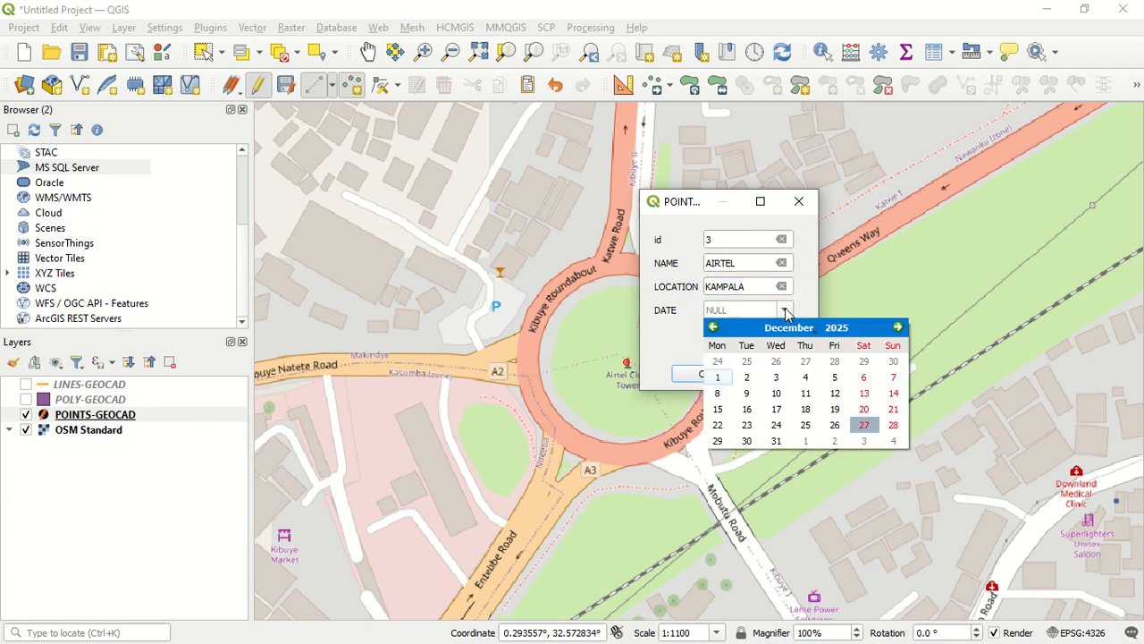
{"action": "left_click", "coordinate": [864, 425]}
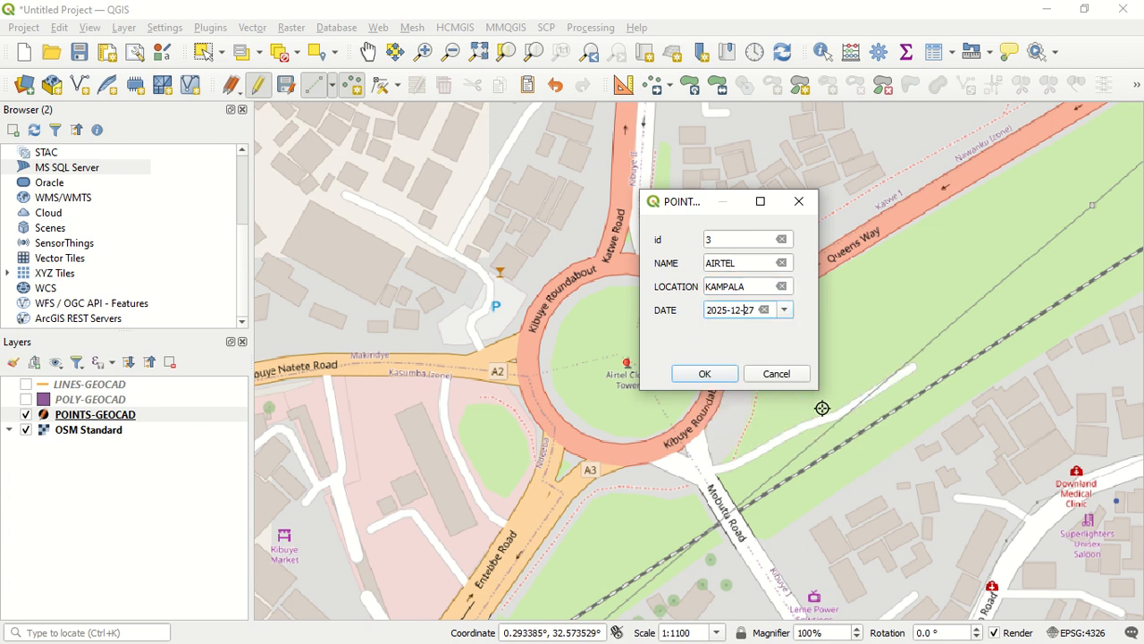
{"action": "left_click", "coordinate": [703, 376]}
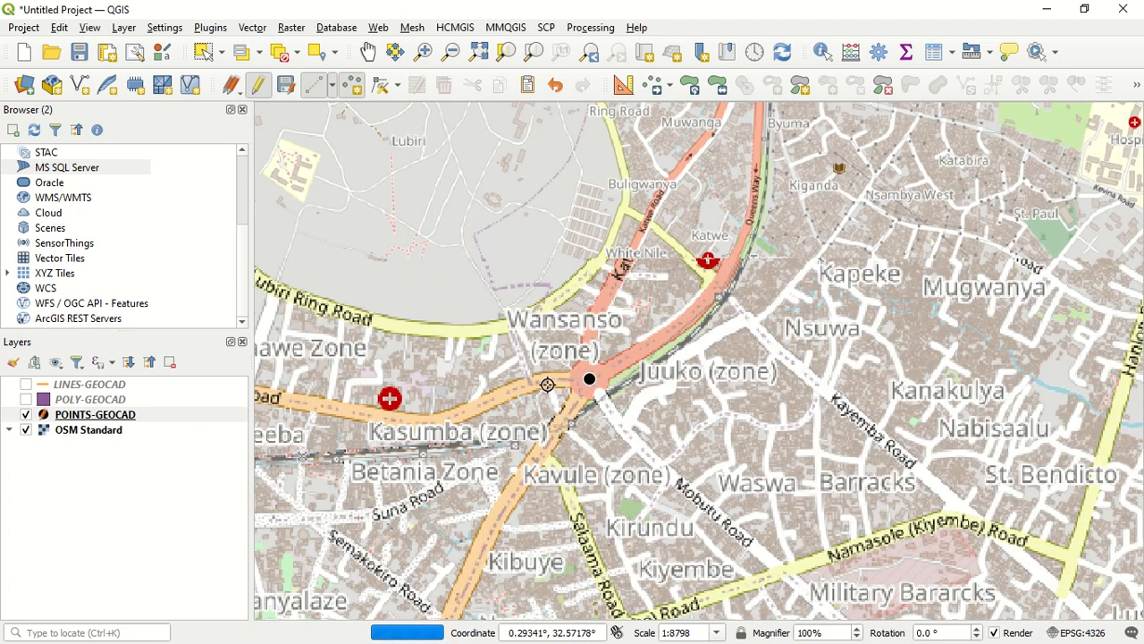
Add a point on Mbuya Hill, east of Makerere University Business School, with id 4
{"action": "scroll", "coordinate": [563, 372], "scroll_direction": "down", "scroll_amount": 1}
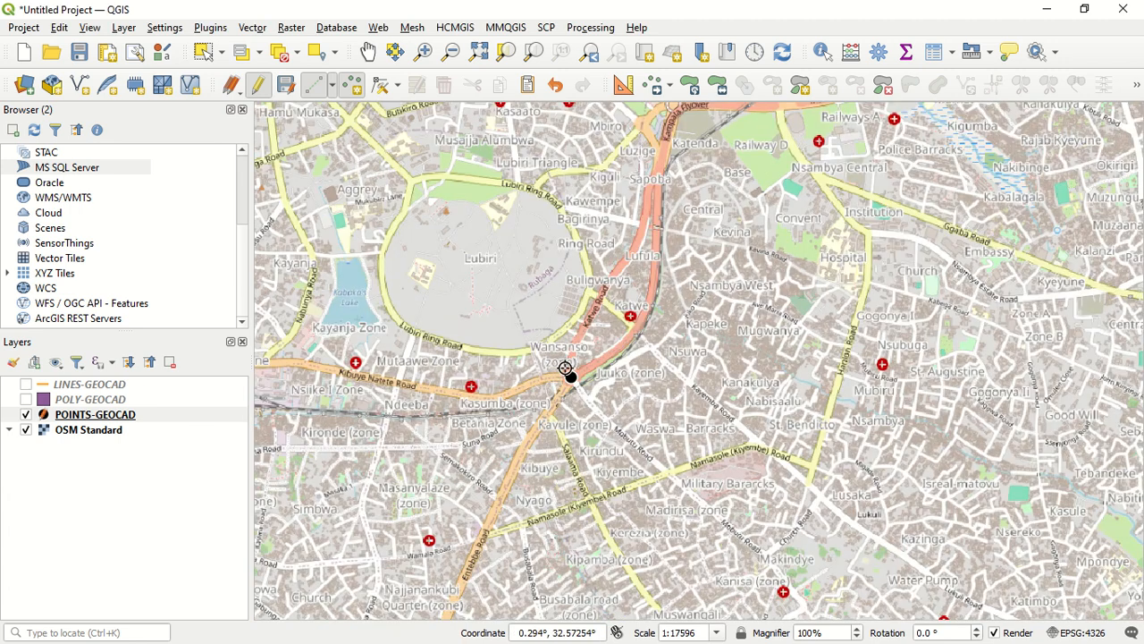
{"action": "scroll", "coordinate": [570, 375], "scroll_direction": "up", "scroll_amount": 1}
{"action": "scroll", "coordinate": [570, 372], "scroll_direction": "down", "scroll_amount": 4}
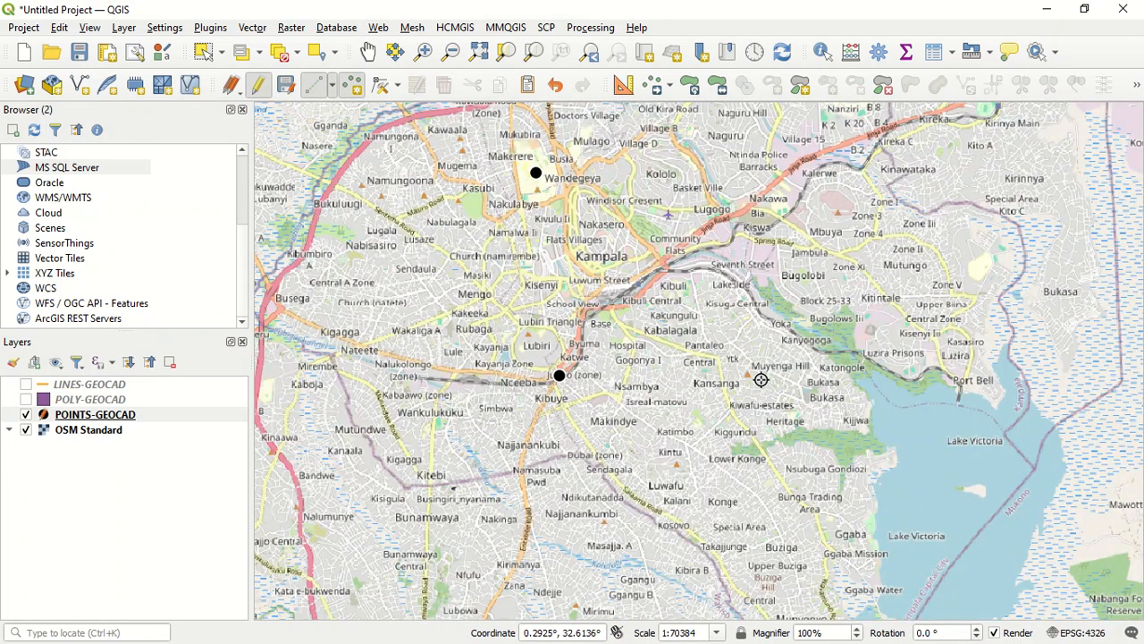
{"action": "scroll", "coordinate": [853, 230], "scroll_direction": "up", "scroll_amount": 1}
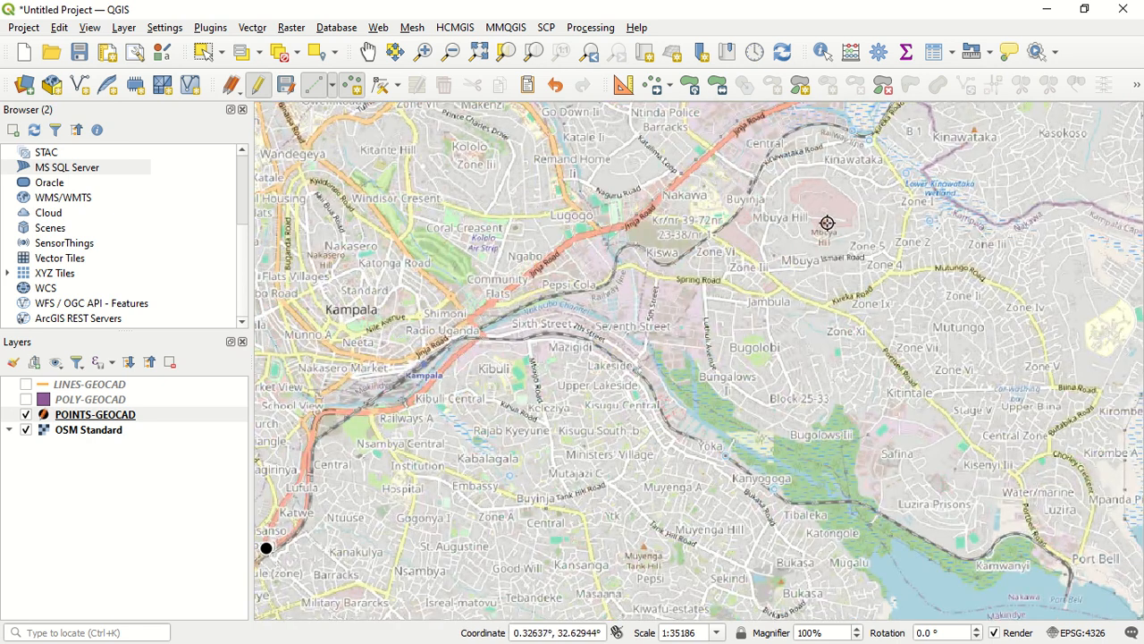
{"action": "scroll", "coordinate": [825, 225], "scroll_direction": "up", "scroll_amount": 2}
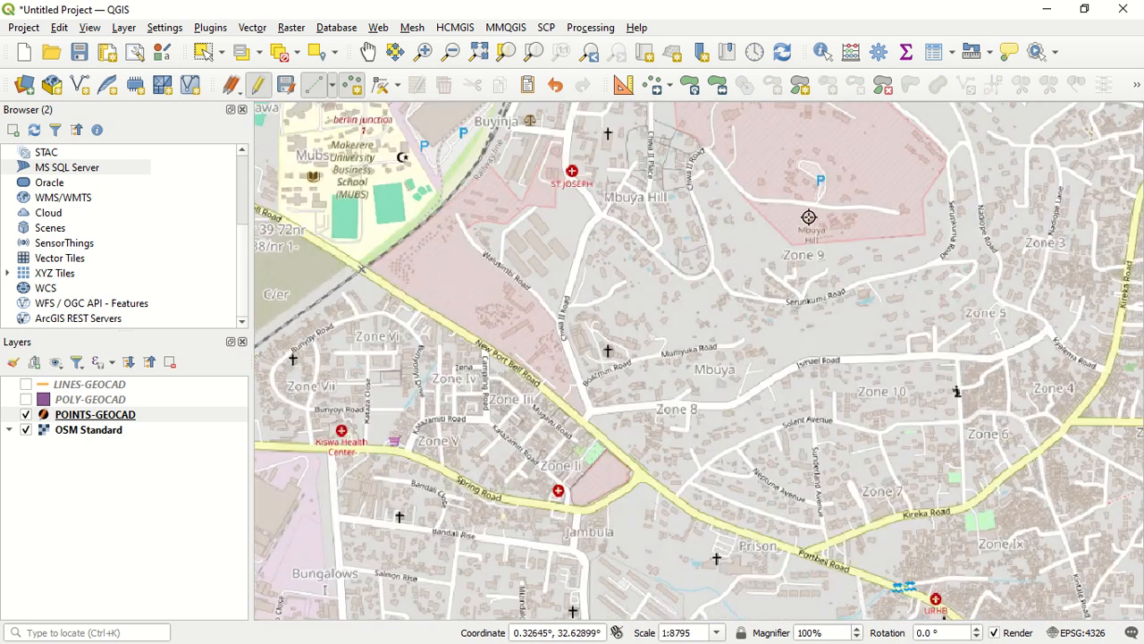
{"action": "left_click", "coordinate": [808, 218]}
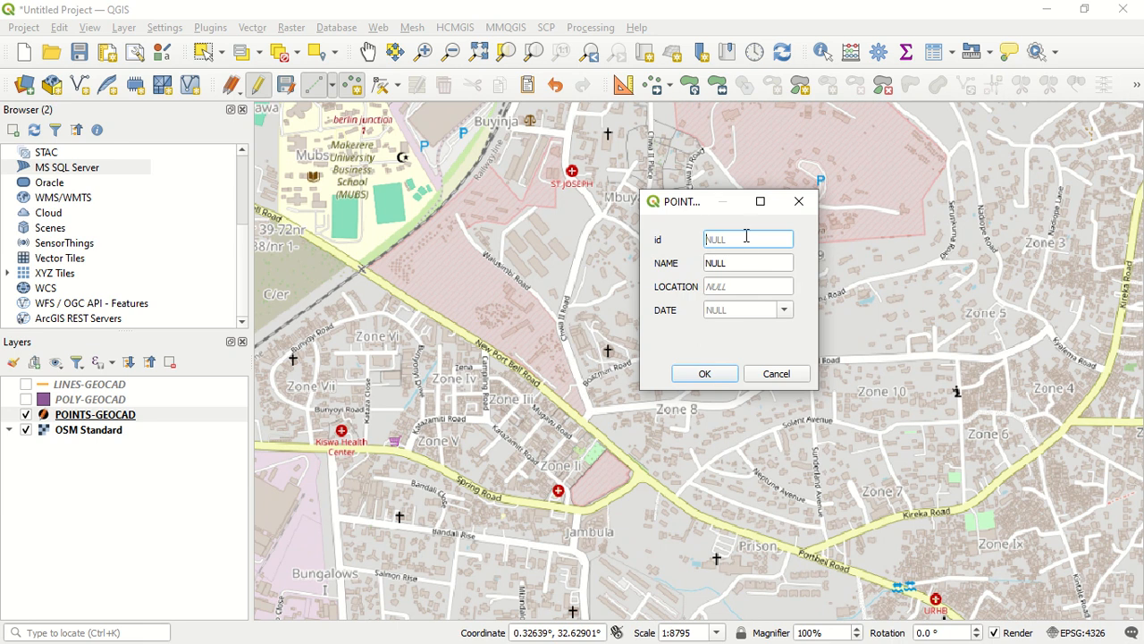
{"action": "type", "text": "4"}
Complete the hill point's attributes with name MBUYA HILL, location KAMPALA and date 2025-12-27, and accept the feature
{"action": "left_click", "coordinate": [741, 267]}
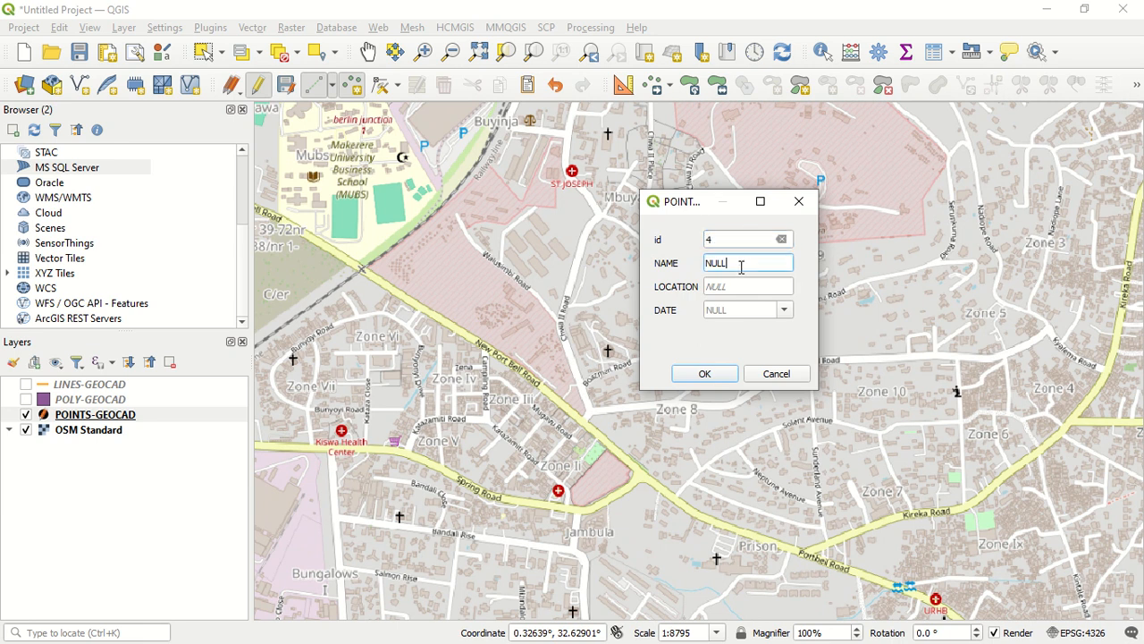
{"action": "key", "text": "BackSpace"}
{"action": "left_click", "coordinate": [749, 288]}
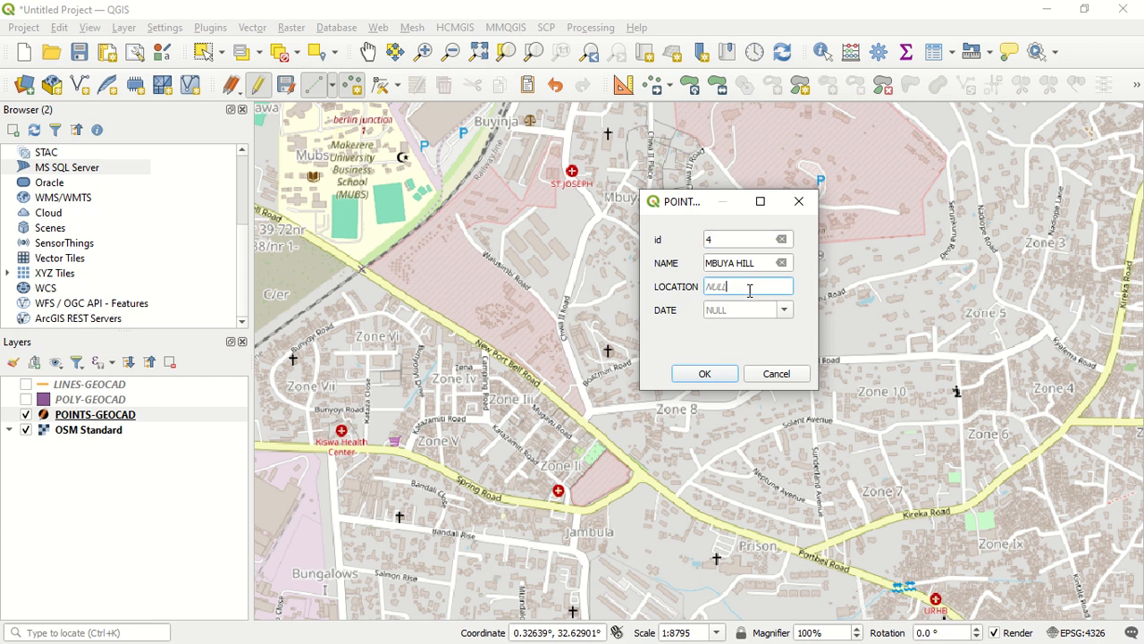
{"action": "key", "text": "BackSpace"}
{"action": "left_click", "coordinate": [784, 310]}
{"action": "left_click", "coordinate": [863, 424]}
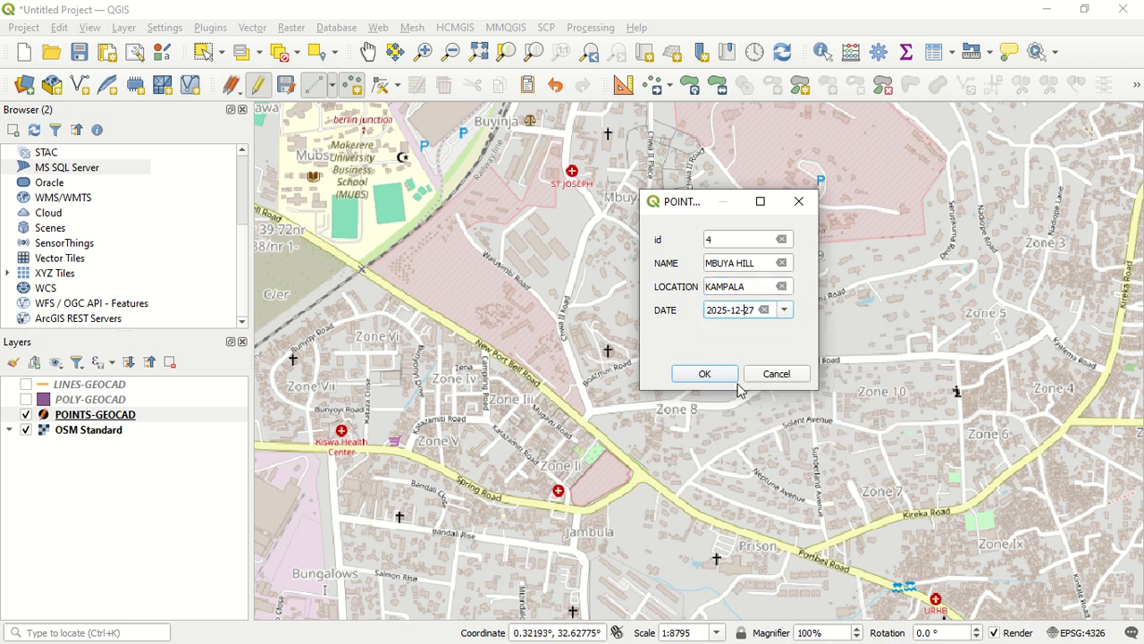
{"action": "left_click", "coordinate": [718, 376]}
Save the POINTS-GEOCAD layer edits and switch the layer's editing mode off and on again
{"action": "scroll", "coordinate": [662, 346], "scroll_direction": "down", "scroll_amount": 3}
{"action": "scroll", "coordinate": [663, 346], "scroll_direction": "down", "scroll_amount": 1}
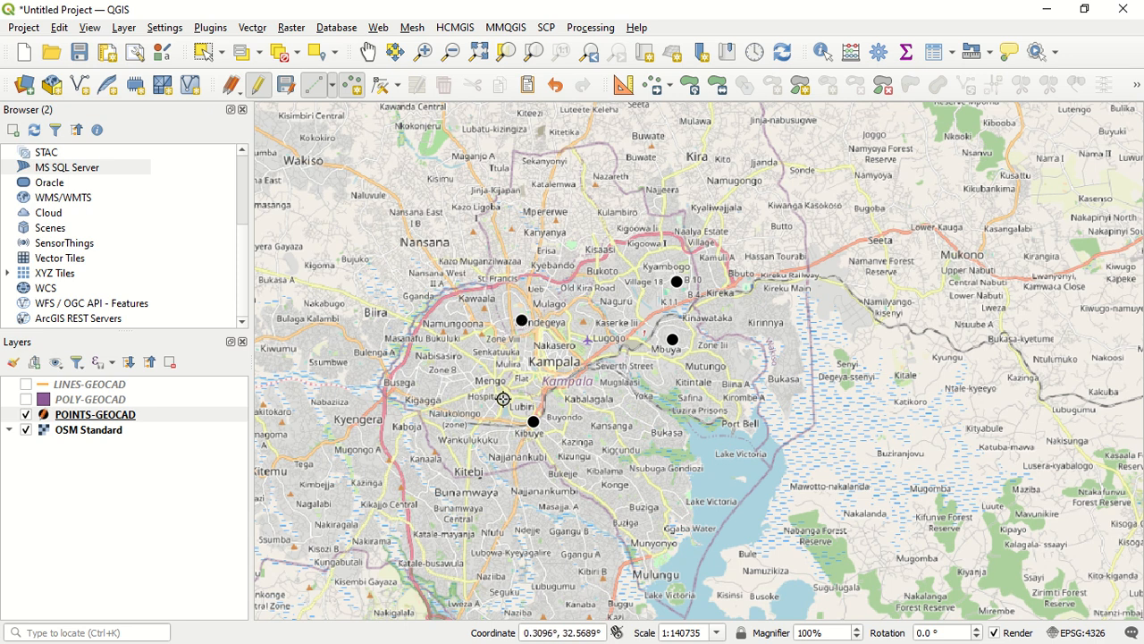
{"action": "scroll", "coordinate": [570, 366], "scroll_direction": "up", "scroll_amount": 1}
{"action": "scroll", "coordinate": [511, 329], "scroll_direction": "down", "scroll_amount": 1}
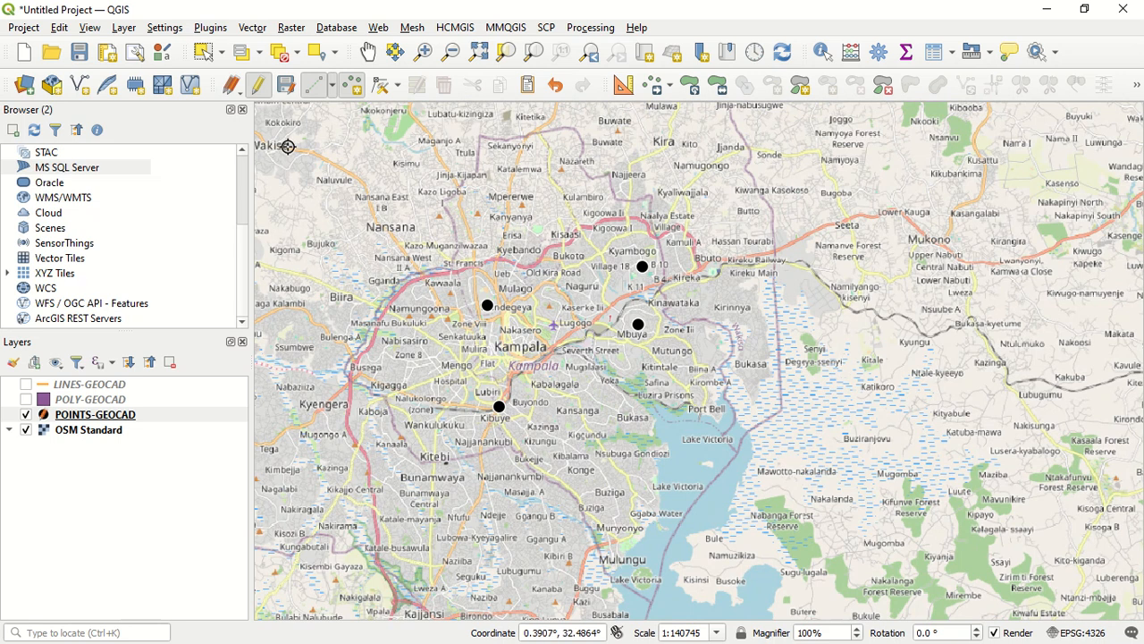
{"action": "left_click", "coordinate": [286, 86]}
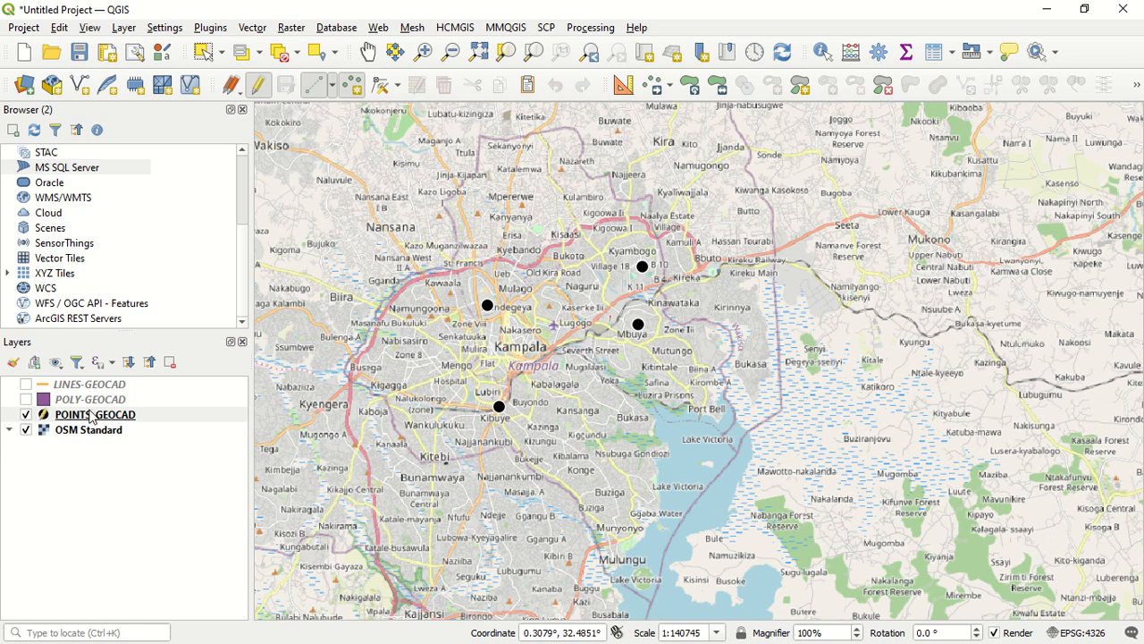
{"action": "left_click", "coordinate": [261, 93]}
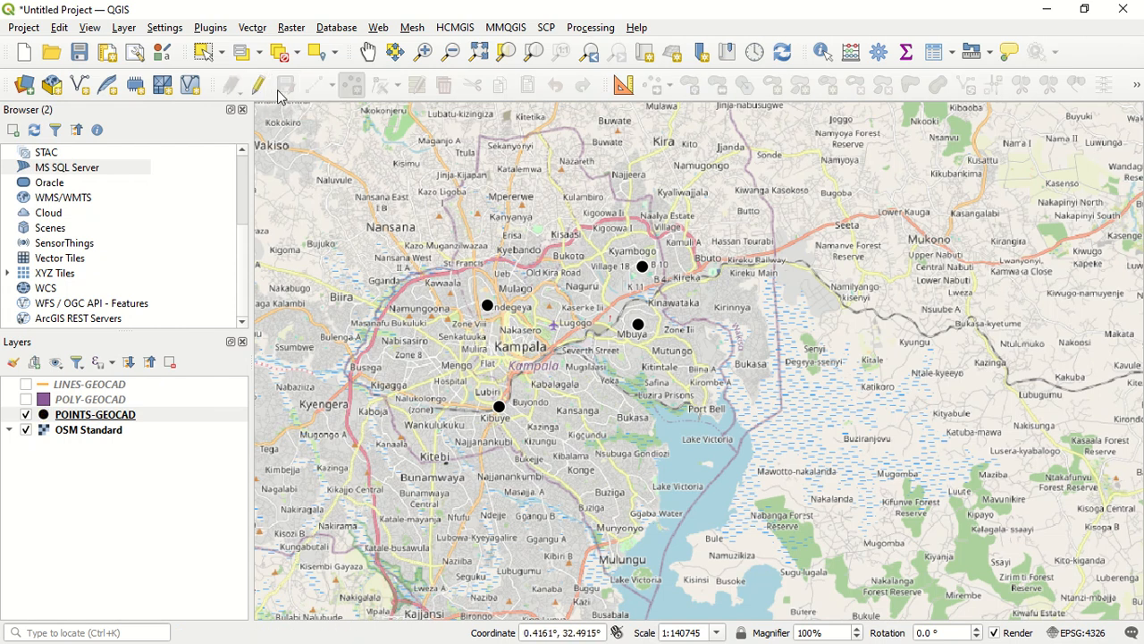
{"action": "left_click", "coordinate": [261, 93]}
Add a point on MK Clinic beside Entebbe Road, north of Nyanama Road, with id 5
{"action": "scroll", "coordinate": [473, 467], "scroll_direction": "up", "scroll_amount": 2}
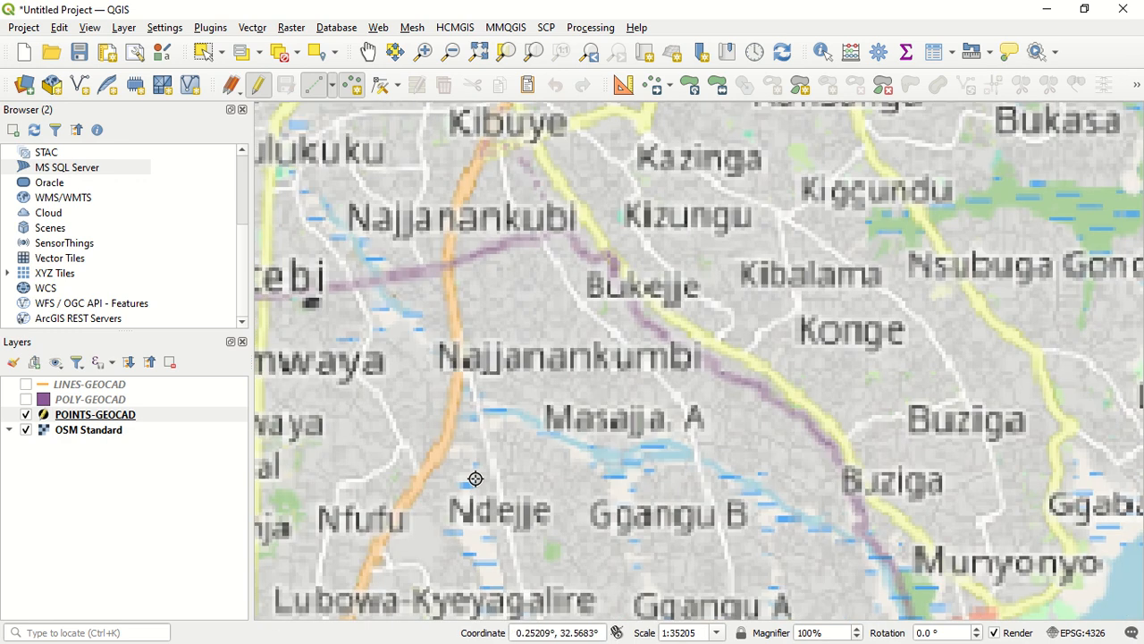
{"action": "scroll", "coordinate": [534, 347], "scroll_direction": "down", "scroll_amount": 1}
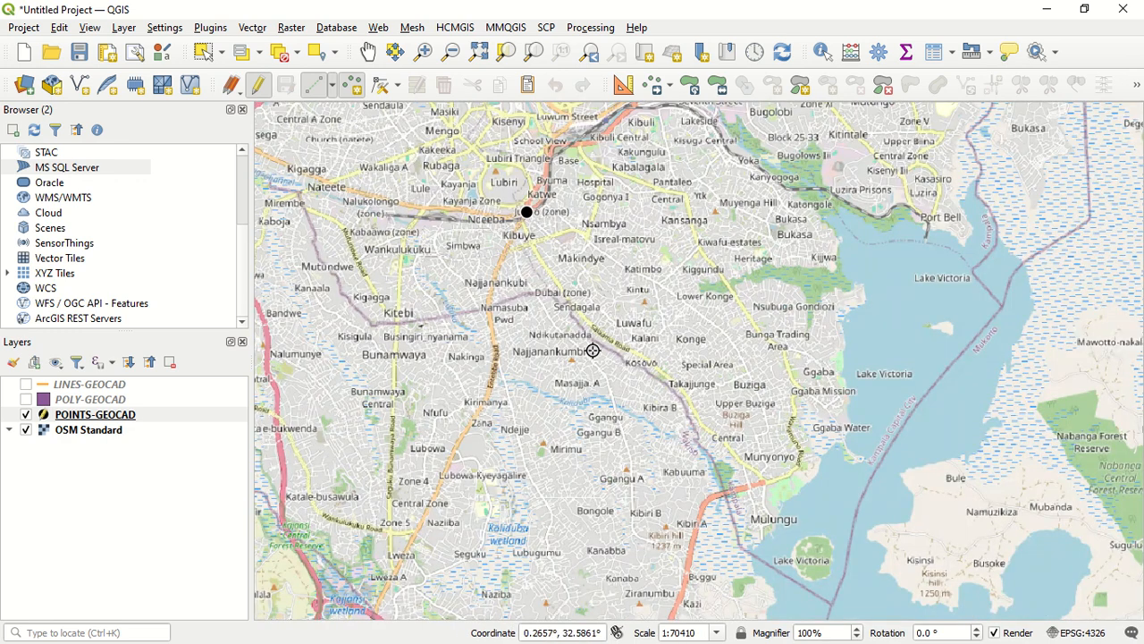
{"action": "scroll", "coordinate": [654, 296], "scroll_direction": "down", "scroll_amount": 1}
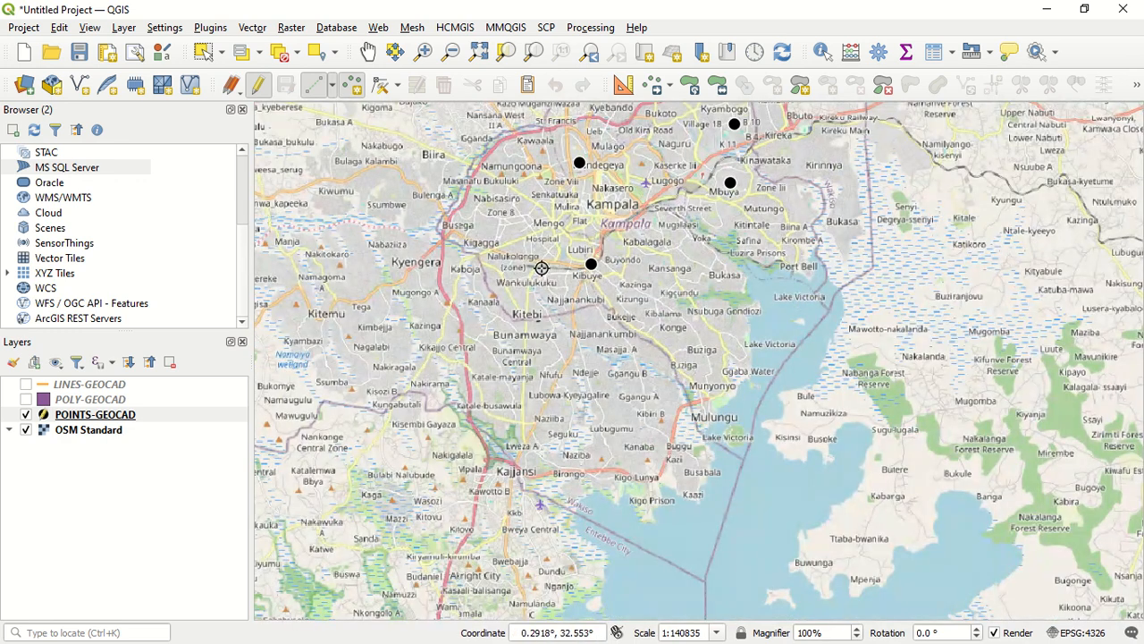
{"action": "scroll", "coordinate": [506, 319], "scroll_direction": "up", "scroll_amount": 3}
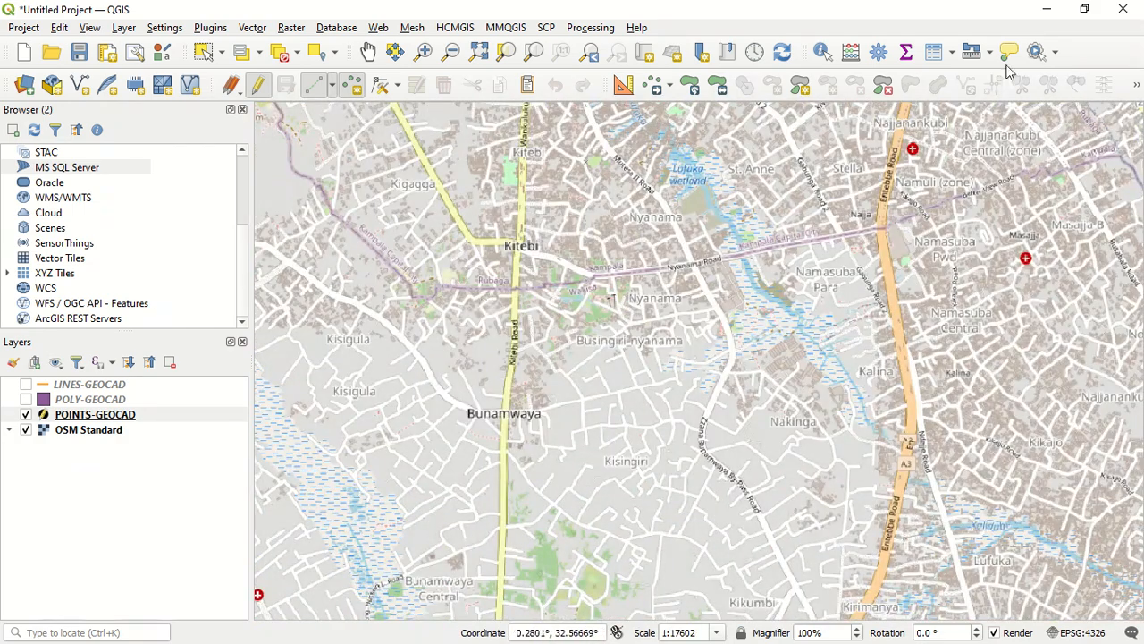
{"action": "scroll", "coordinate": [935, 132], "scroll_direction": "up", "scroll_amount": 2}
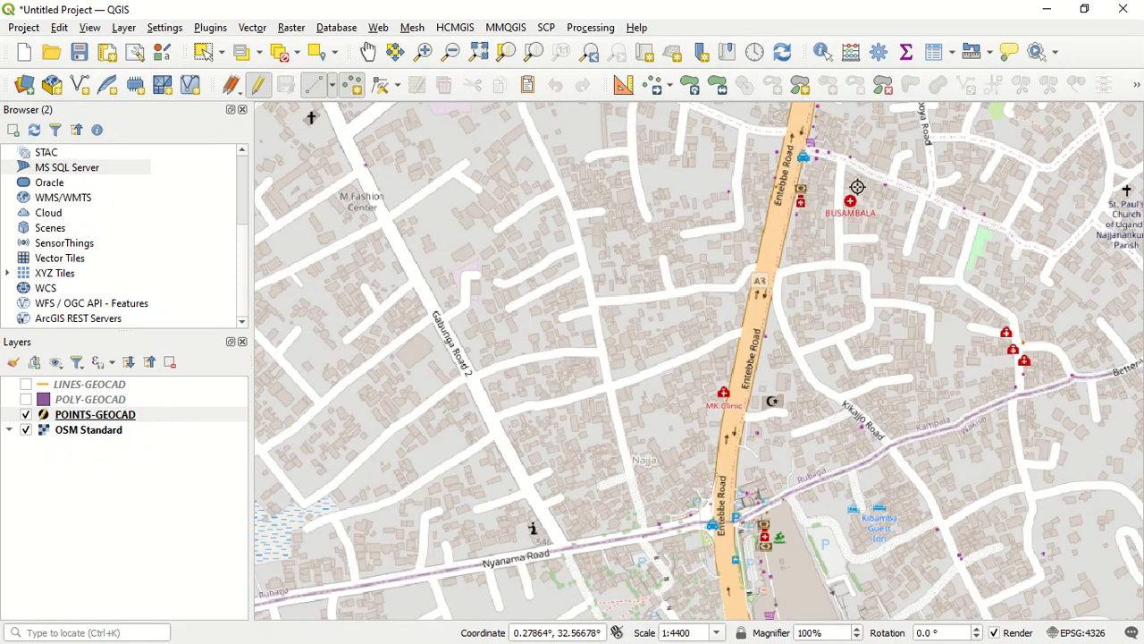
{"action": "left_click", "coordinate": [720, 394]}
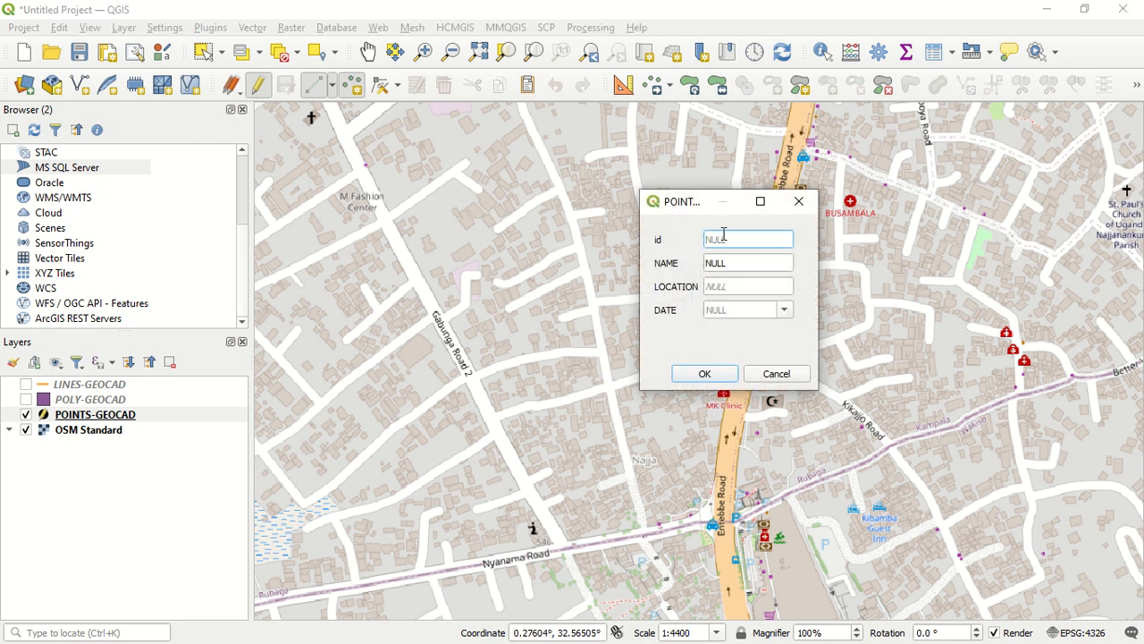
{"action": "type", "text": "5"}
Complete the clinic point's attributes with name MK CLINIC, location KAMPALA and date 2025-12-27, and accept the feature
{"action": "left_click", "coordinate": [735, 265]}
{"action": "key", "text": "BackSpace"}
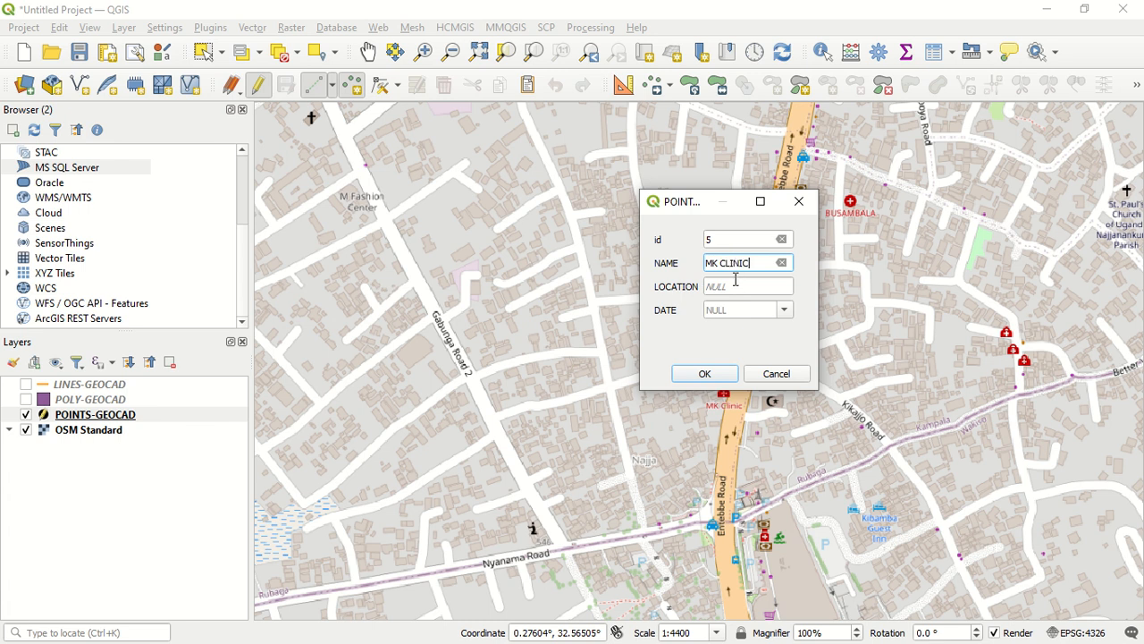
{"action": "left_click", "coordinate": [737, 284]}
{"action": "type", "text": "KAMPALA"}
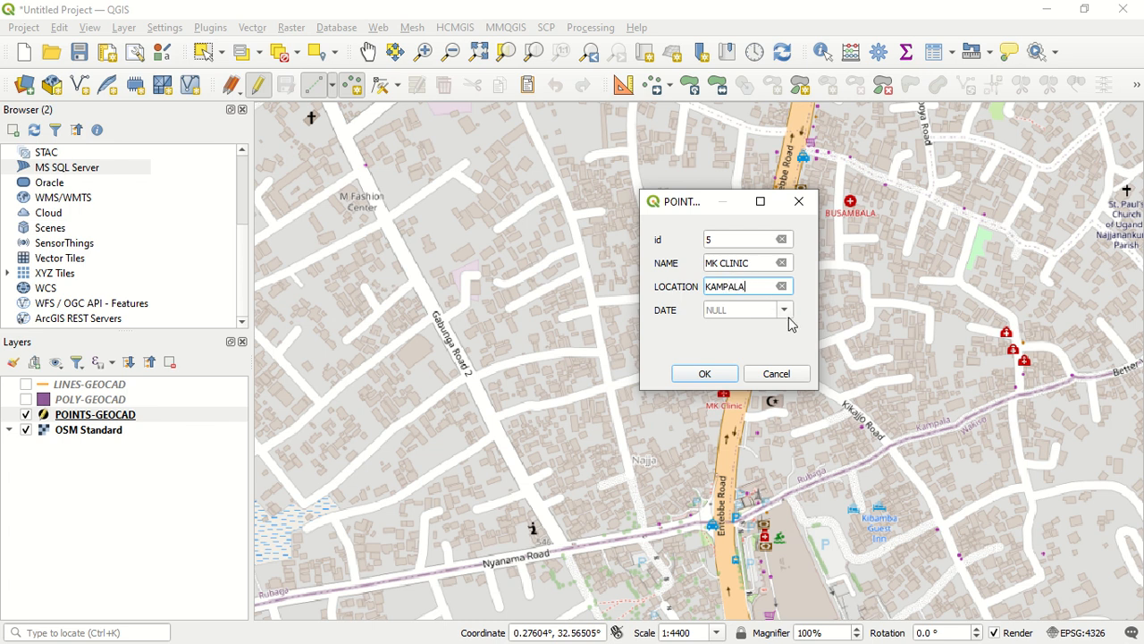
{"action": "left_click", "coordinate": [784, 311]}
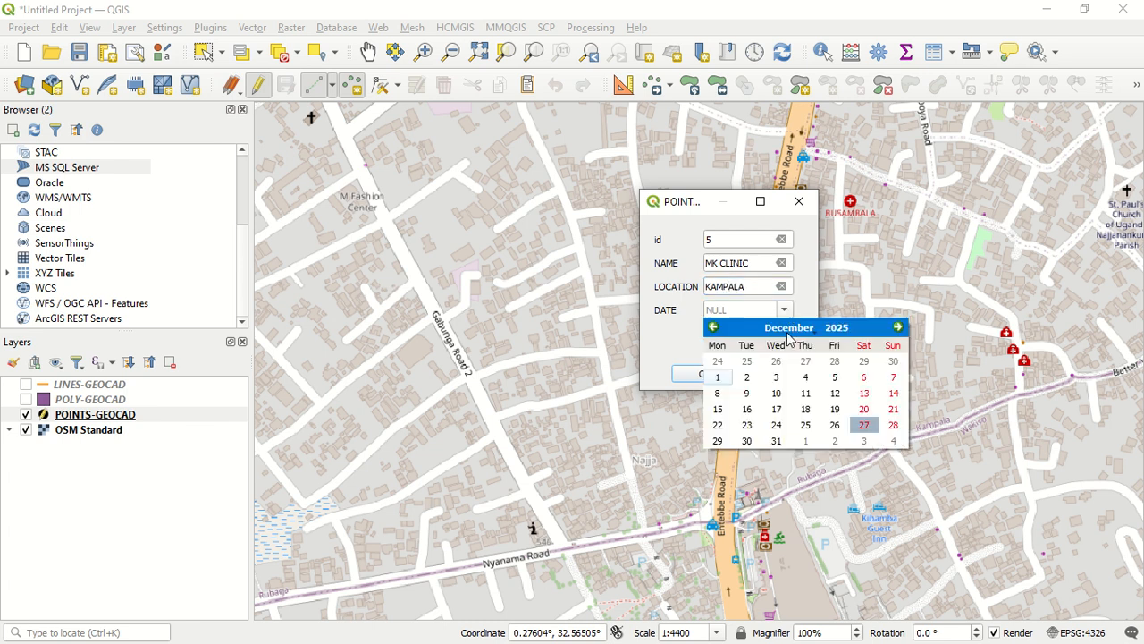
{"action": "left_click", "coordinate": [862, 426]}
{"action": "left_click", "coordinate": [689, 369]}
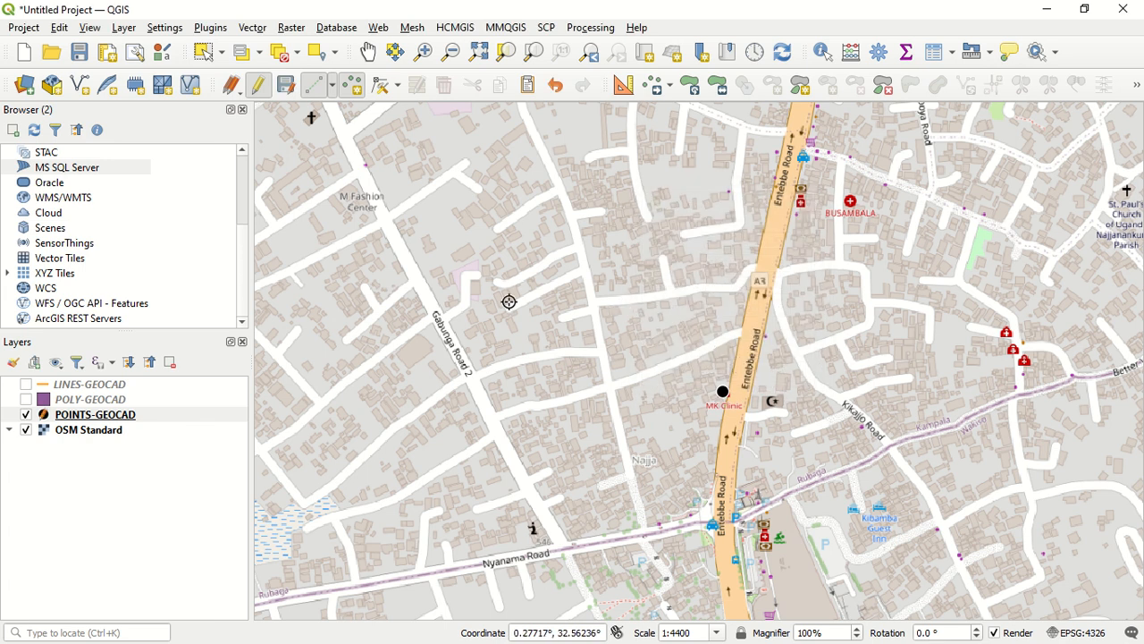
Stop editing the POINTS-GEOCAD layer and save its changes
{"action": "scroll", "coordinate": [479, 280], "scroll_direction": "down", "scroll_amount": 1}
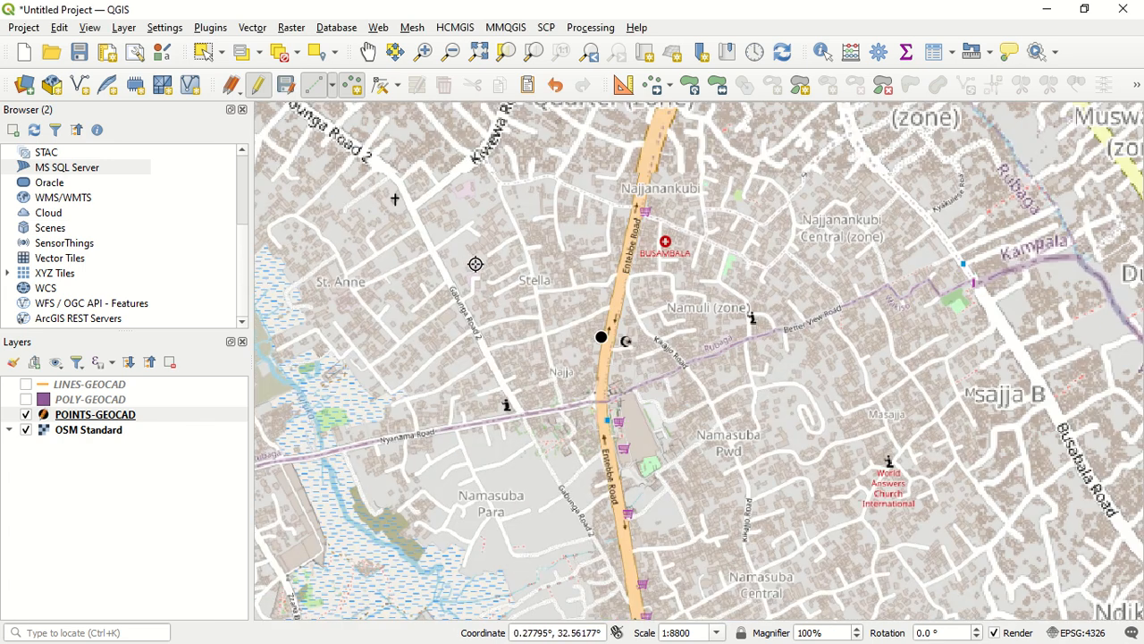
{"action": "left_click", "coordinate": [265, 91]}
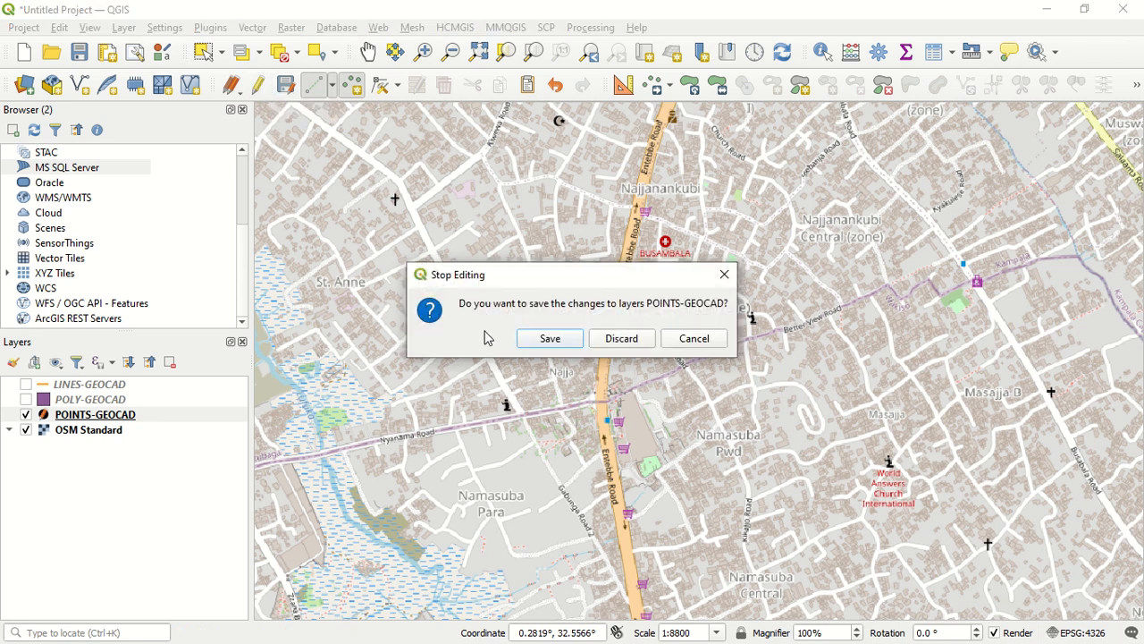
{"action": "left_click", "coordinate": [549, 340]}
Review how the digitized points are spread across the Kampala area at several scales
{"action": "scroll", "coordinate": [485, 291], "scroll_direction": "down", "scroll_amount": 4}
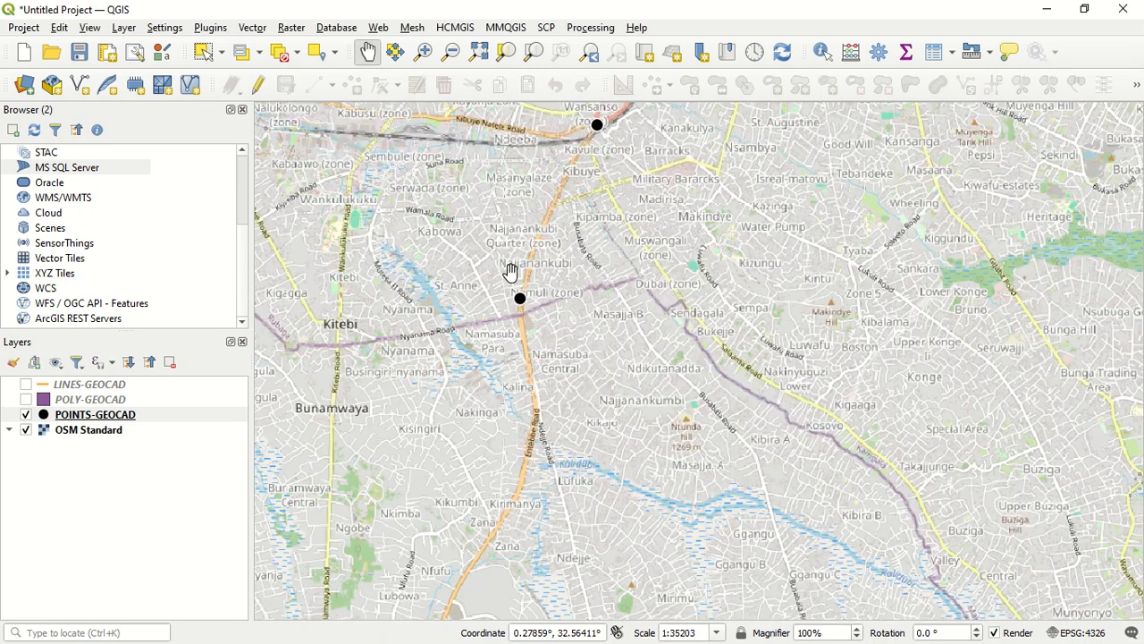
{"action": "scroll", "coordinate": [489, 262], "scroll_direction": "down", "scroll_amount": 1}
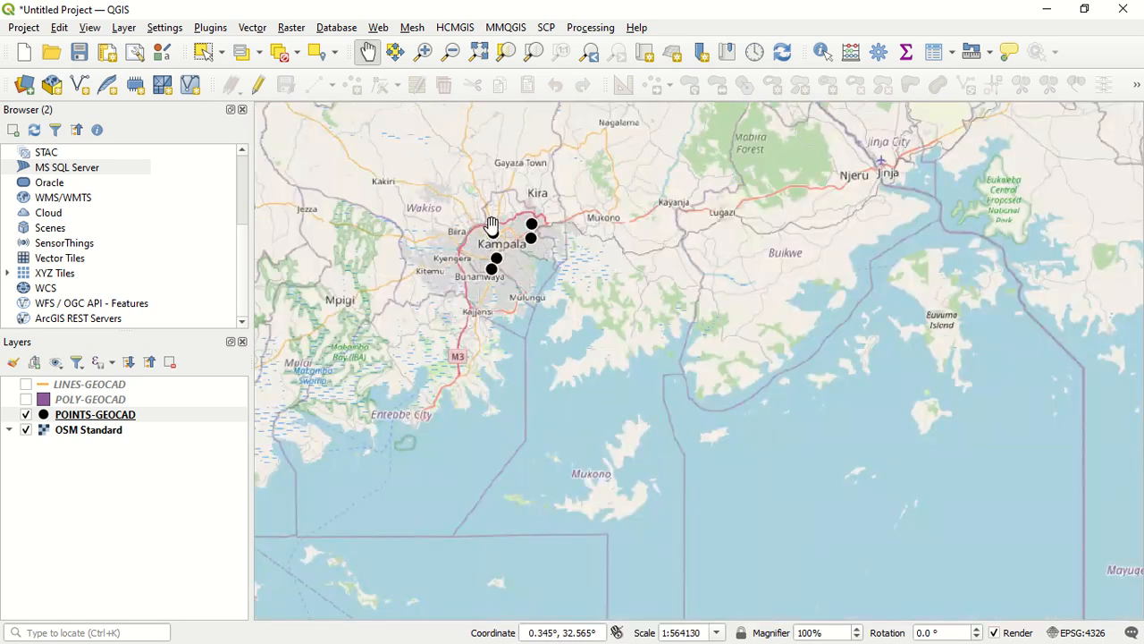
{"action": "scroll", "coordinate": [491, 231], "scroll_direction": "up", "scroll_amount": 1}
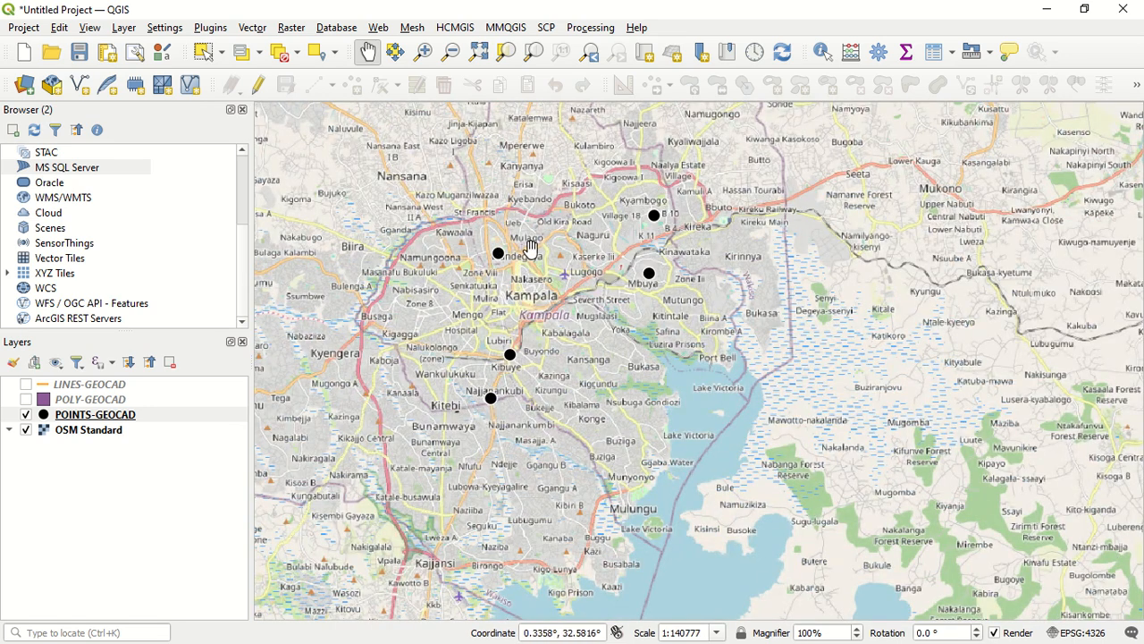
{"action": "scroll", "coordinate": [570, 268], "scroll_direction": "up", "scroll_amount": 1}
{"action": "scroll", "coordinate": [531, 275], "scroll_direction": "down", "scroll_amount": 1}
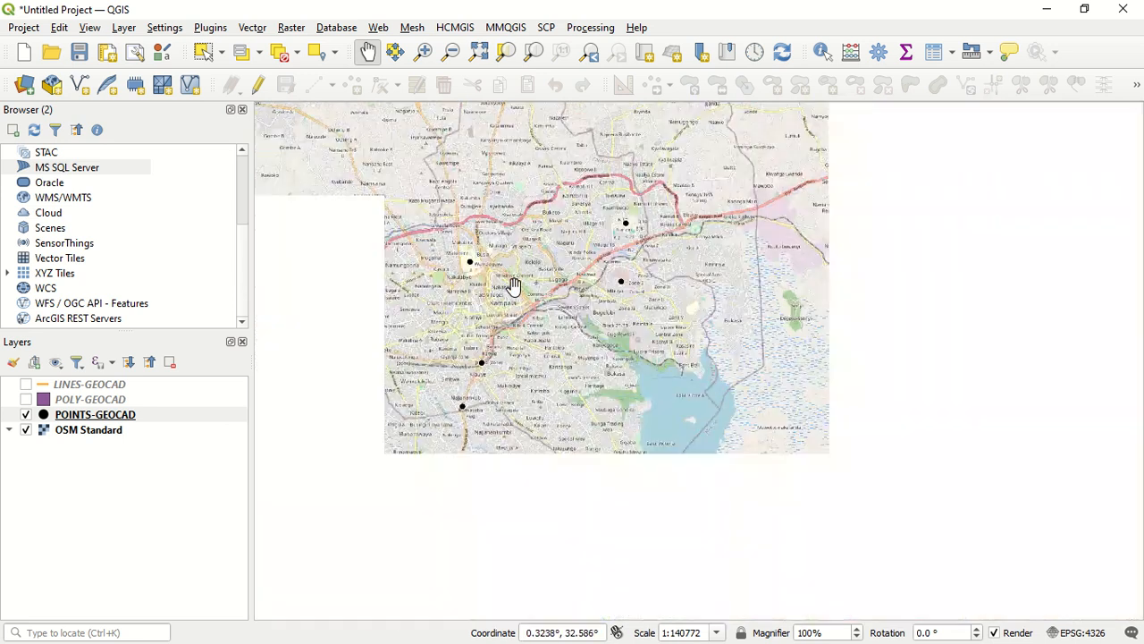
{"action": "scroll", "coordinate": [514, 283], "scroll_direction": "down", "scroll_amount": 1}
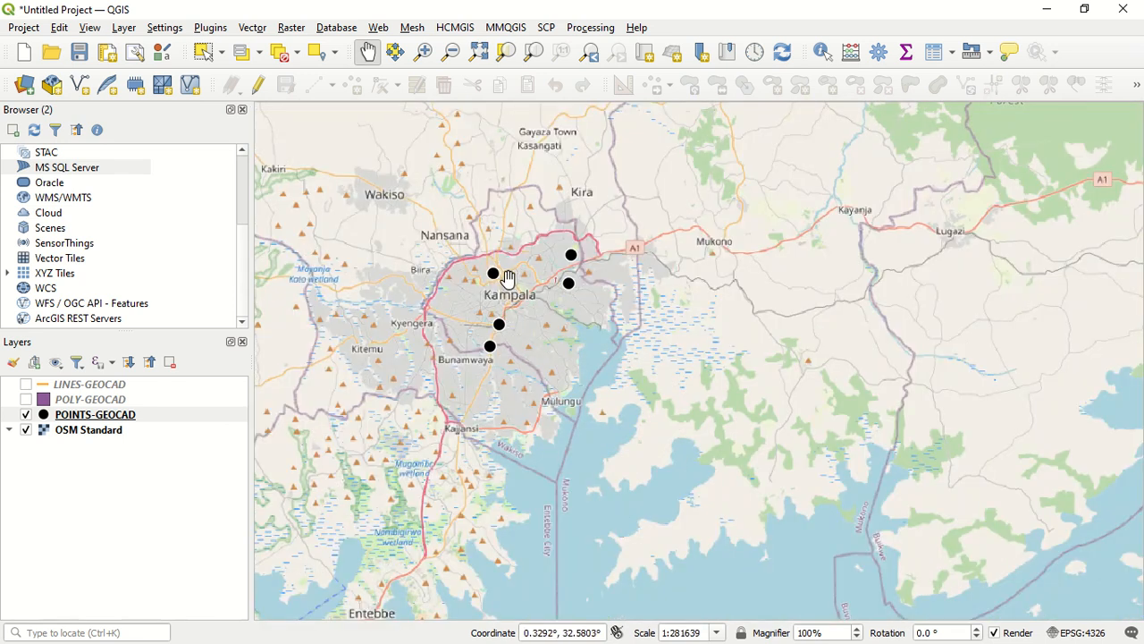